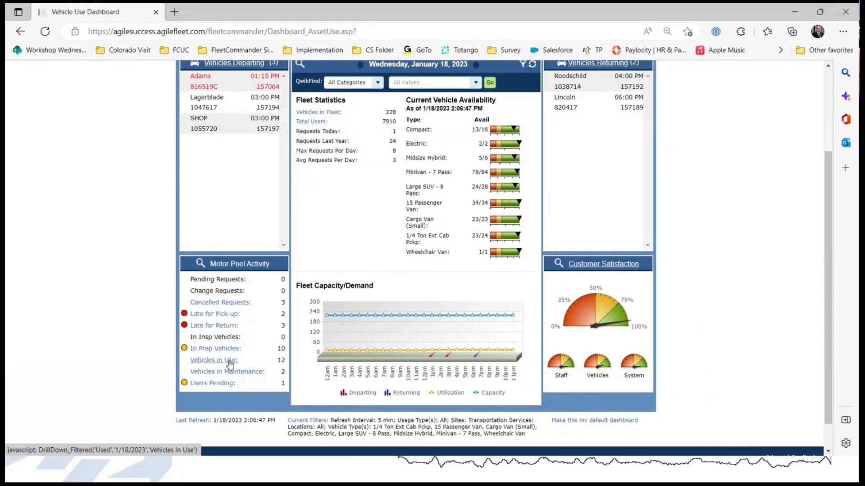
Step: Open the Vehicles In Use list from Motor Pool Activity and arrange its window so the dashboard behind it stays readable
{"action": "left_click", "coordinate": [230, 363]}
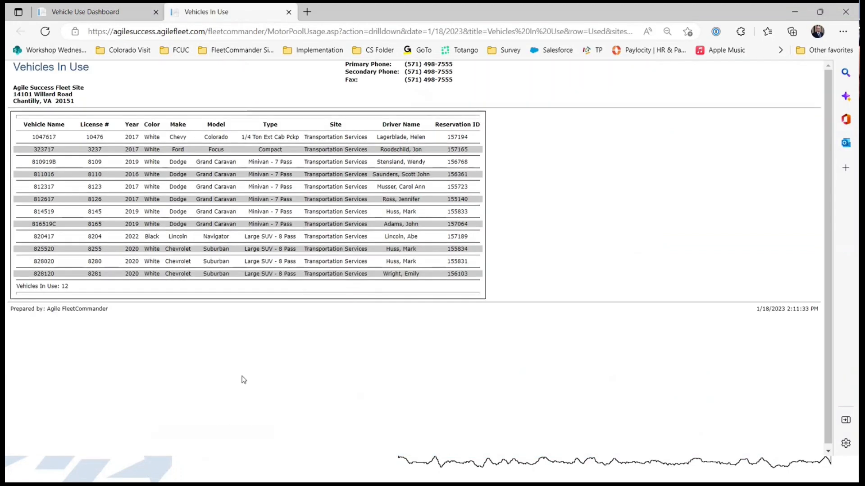
{"action": "left_click_drag", "start_coordinate": [228, 13], "coordinate": [399, 77]}
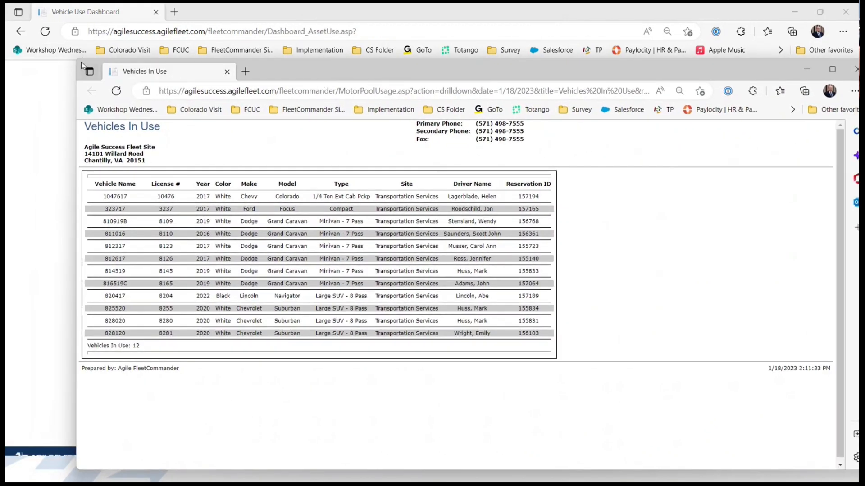
{"action": "left_click_drag", "start_coordinate": [82, 61], "coordinate": [405, 158]}
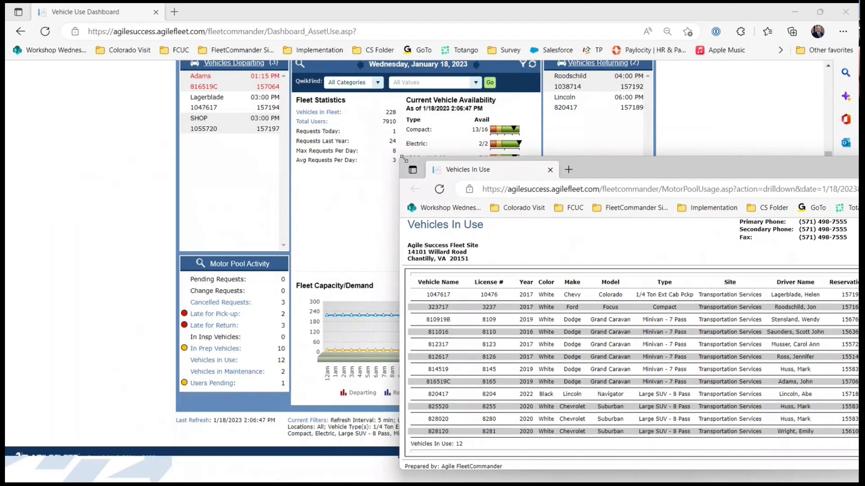
{"action": "left_click_drag", "start_coordinate": [618, 175], "coordinate": [458, 143]}
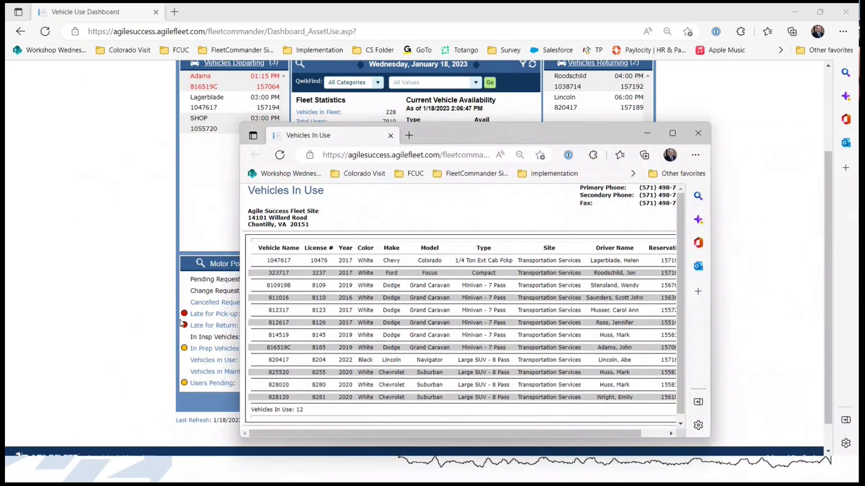
{"action": "left_click_drag", "start_coordinate": [558, 134], "coordinate": [599, 101]}
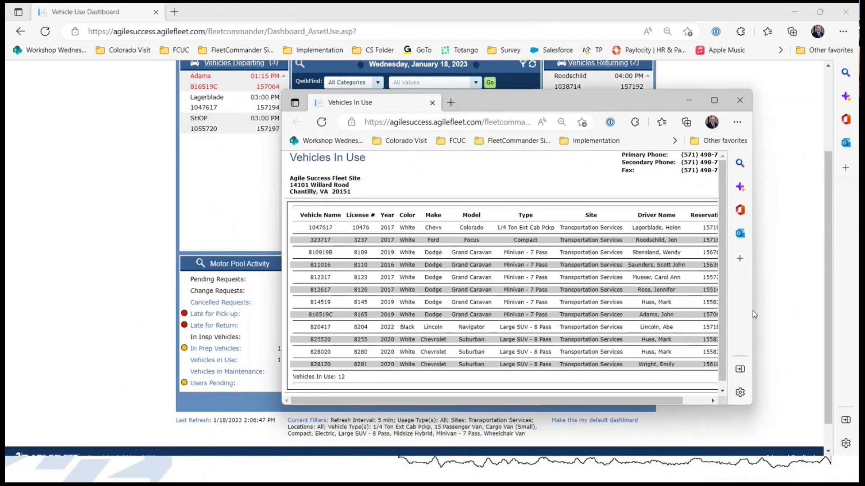
{"action": "left_click_drag", "start_coordinate": [752, 314], "coordinate": [784, 314]}
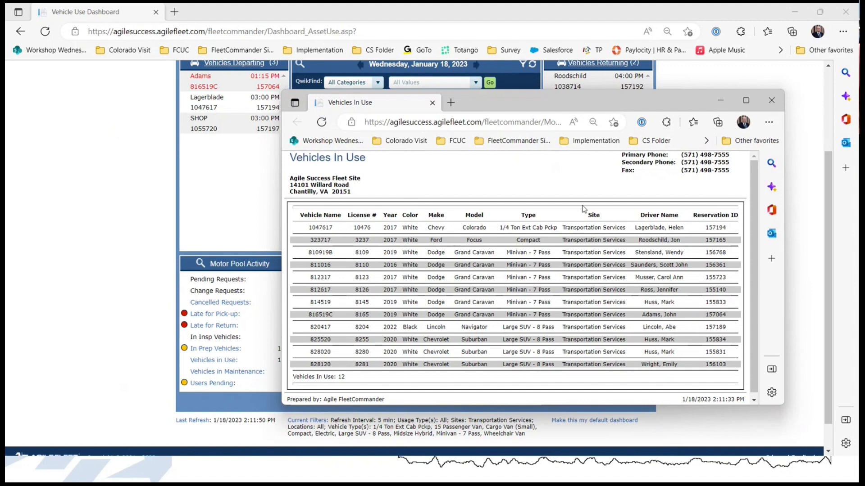
{"action": "left_click_drag", "start_coordinate": [589, 105], "coordinate": [621, 99]}
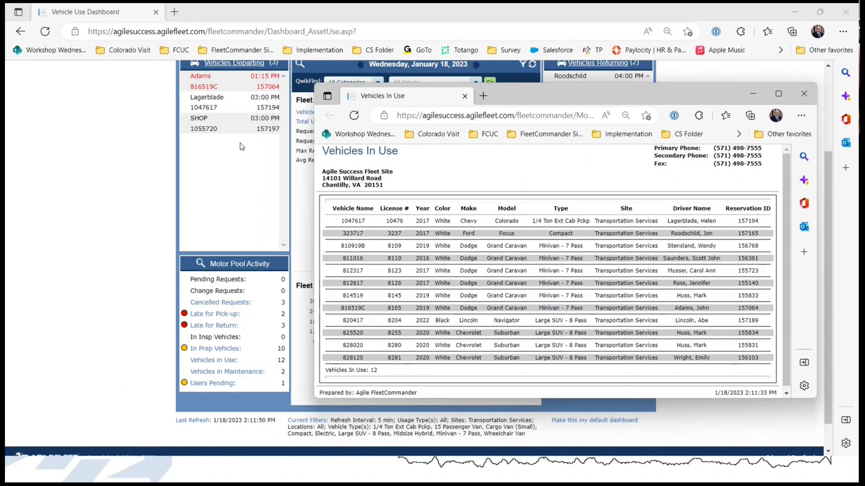
Step: Compare the Vehicles In Use list with the departing and returning vehicles, viewing the reservation details of the 04:00 PM return
{"action": "scroll", "coordinate": [249, 170], "scroll_direction": "up", "scroll_amount": 2}
{"action": "mouse_move", "coordinate": [242, 171]}
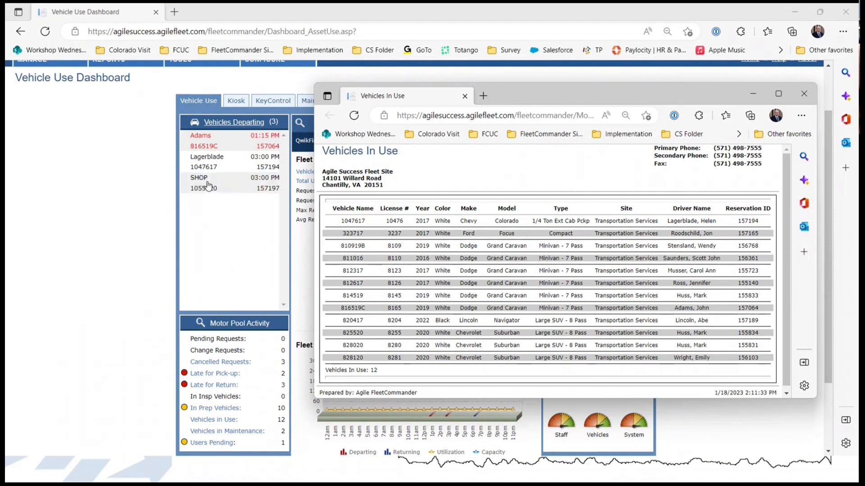
{"action": "mouse_move", "coordinate": [210, 182]}
{"action": "left_click_drag", "start_coordinate": [587, 92], "coordinate": [314, 81]}
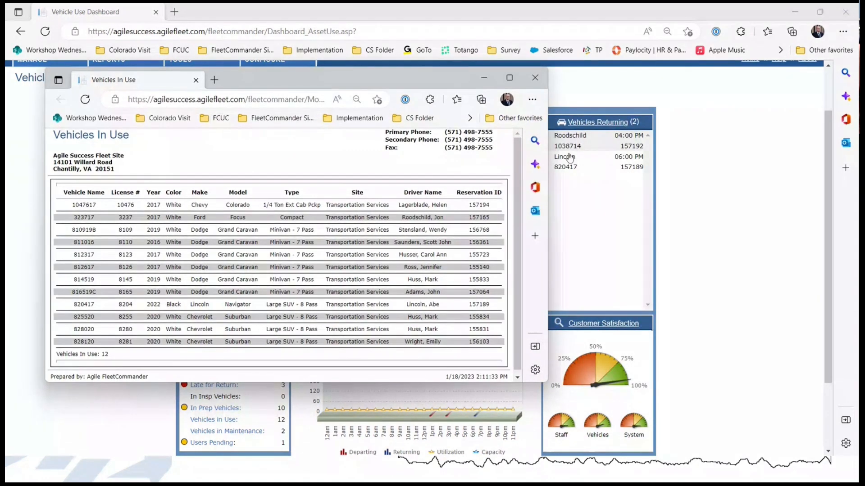
{"action": "mouse_move", "coordinate": [581, 137]}
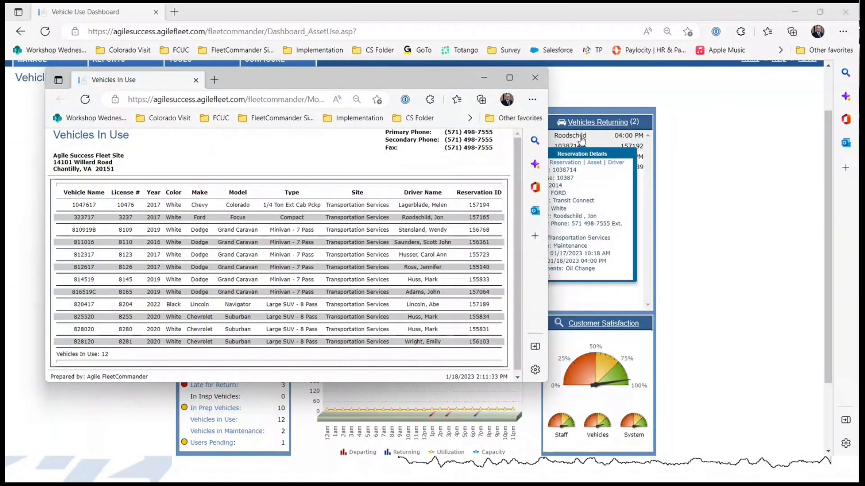
{"action": "left_click_drag", "start_coordinate": [445, 80], "coordinate": [412, 77]}
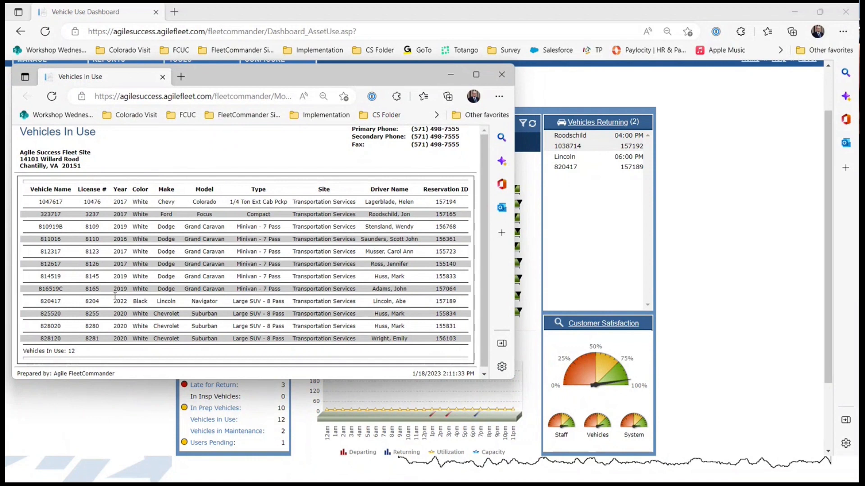
{"action": "left_click_drag", "start_coordinate": [324, 80], "coordinate": [628, 79]}
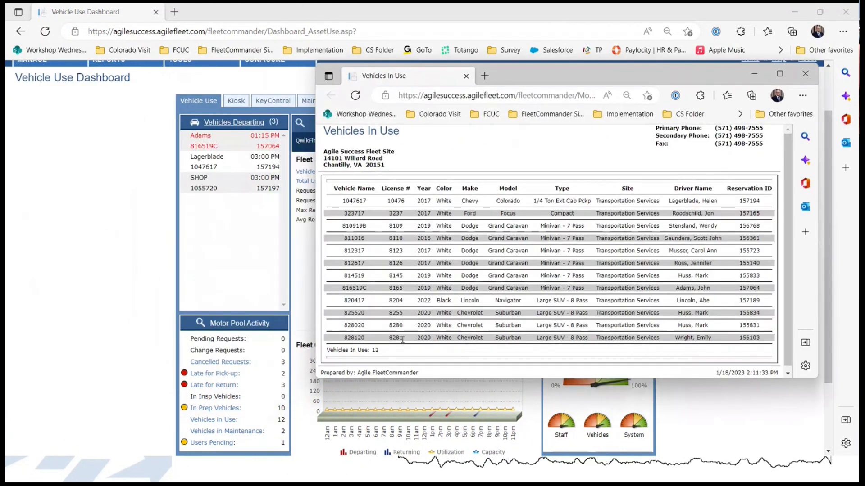
Step: Open the Vehicles in Maintenance list and compare its entries with the dashboard's departing and returning vehicles
{"action": "left_click", "coordinate": [218, 432]}
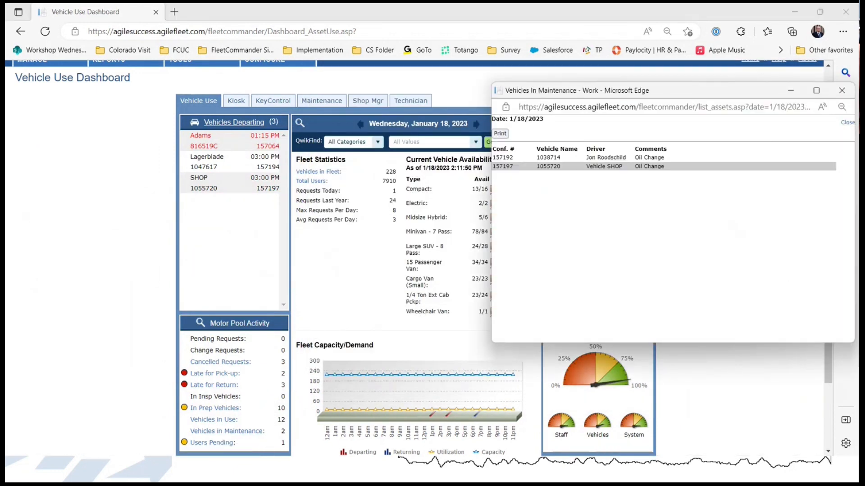
{"action": "left_click_drag", "start_coordinate": [563, 90], "coordinate": [385, 107]}
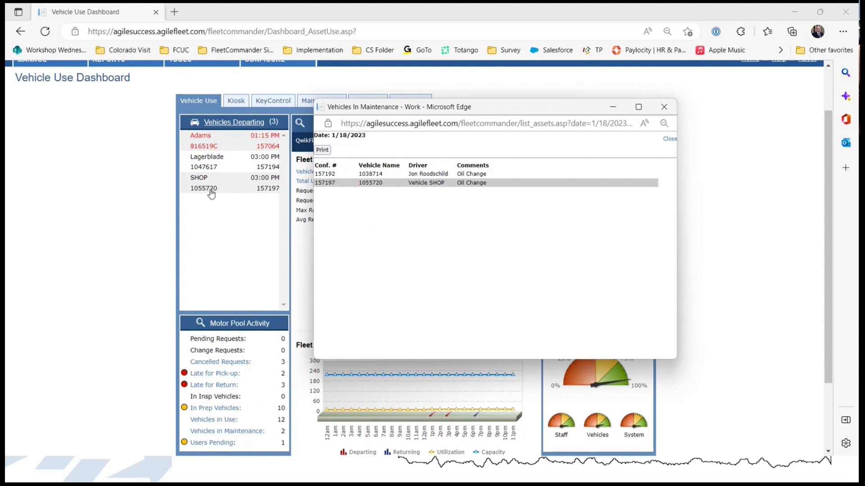
{"action": "left_click_drag", "start_coordinate": [501, 116], "coordinate": [361, 105]}
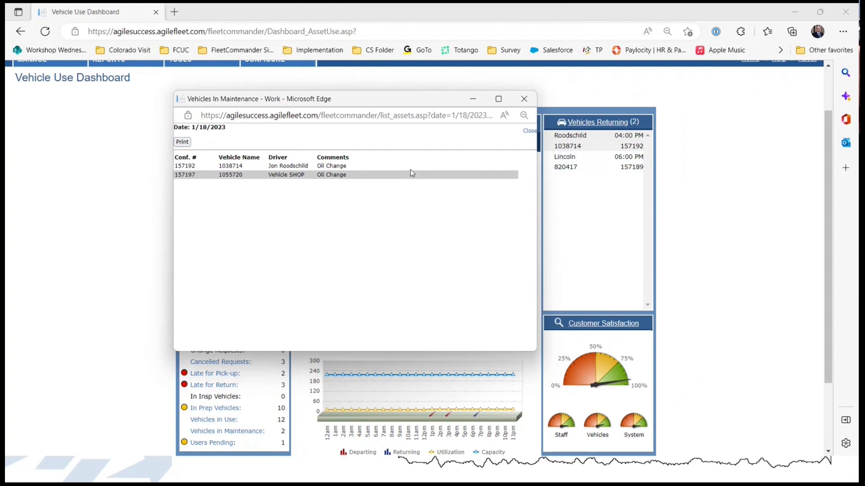
{"action": "left_click_drag", "start_coordinate": [381, 101], "coordinate": [486, 113]}
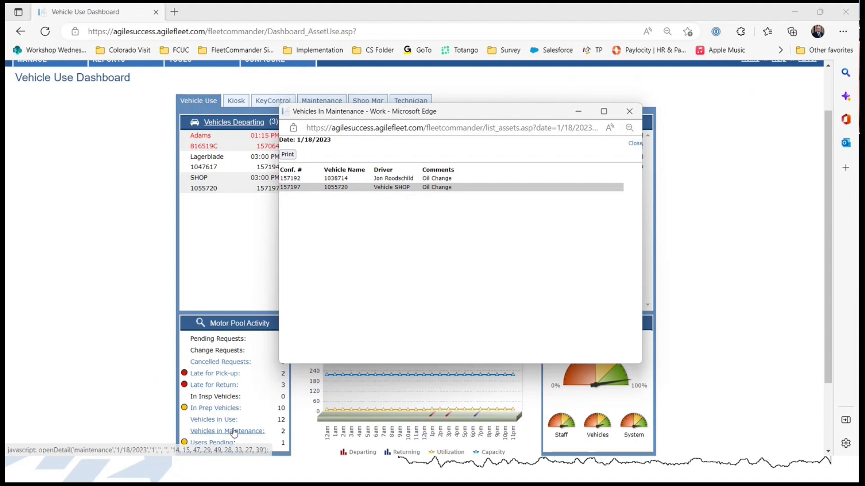
{"action": "left_click_drag", "start_coordinate": [512, 112], "coordinate": [601, 115]}
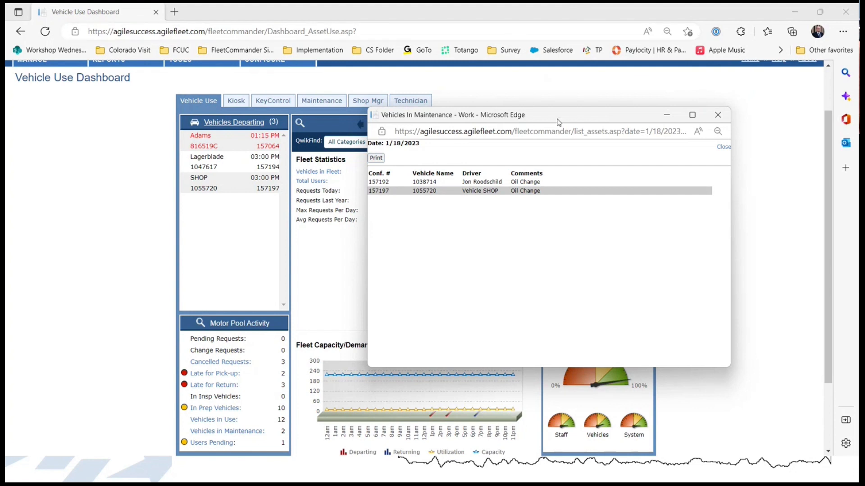
Step: Close both vehicle lists and advance the presentation to the Monitoring via Manage Screens slide about reservations
{"action": "left_click", "coordinate": [718, 115]}
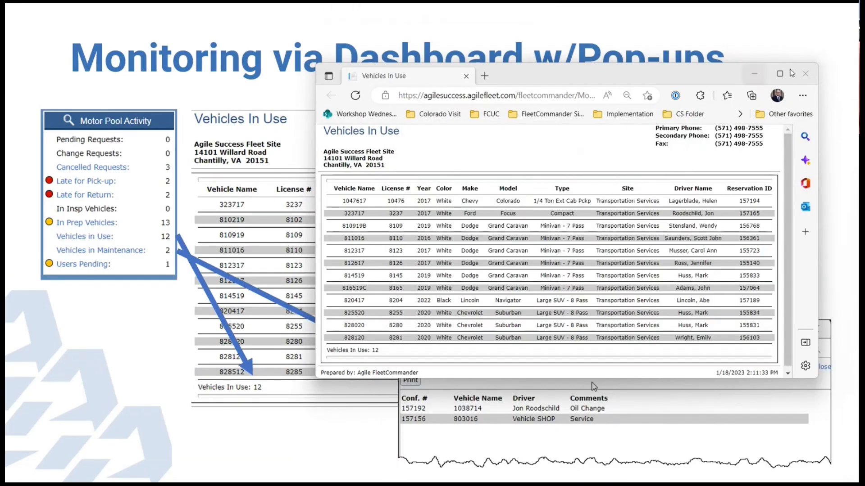
{"action": "left_click", "coordinate": [805, 74]}
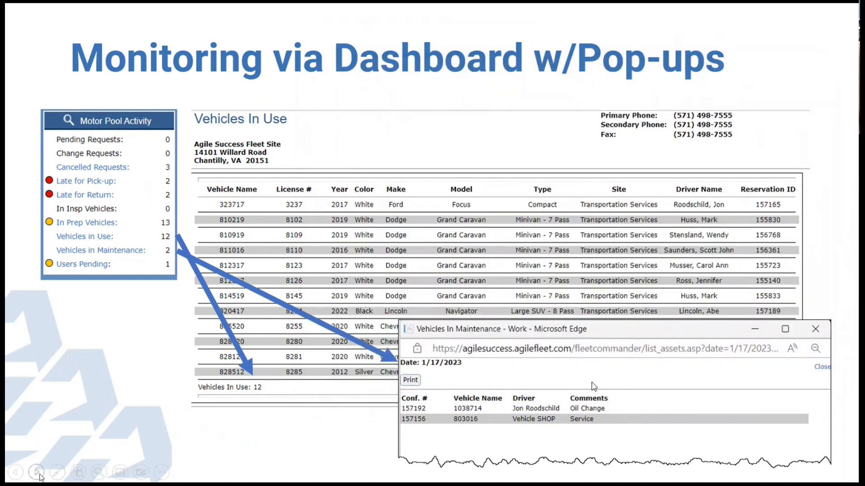
{"action": "left_click", "coordinate": [40, 476]}
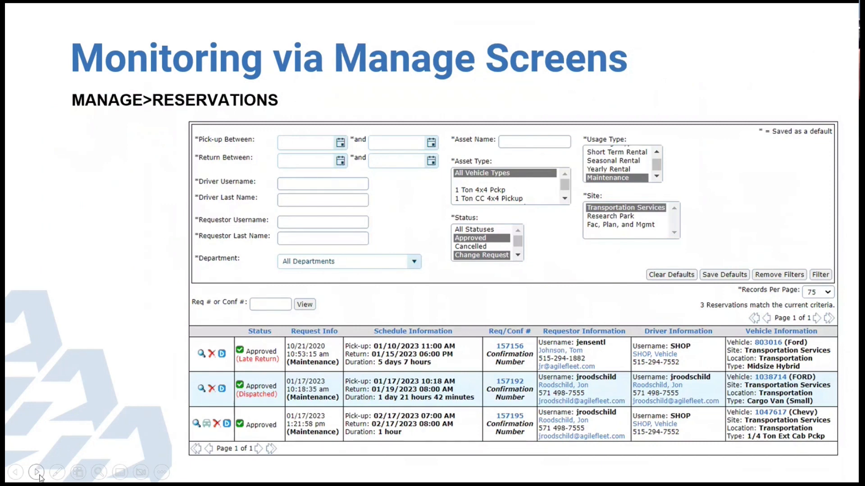
Step: Switch back to the FleetCommander browser window, maximize it and open the Manage Reservations page
{"action": "left_click_drag", "start_coordinate": [858, 134], "coordinate": [573, 78]}
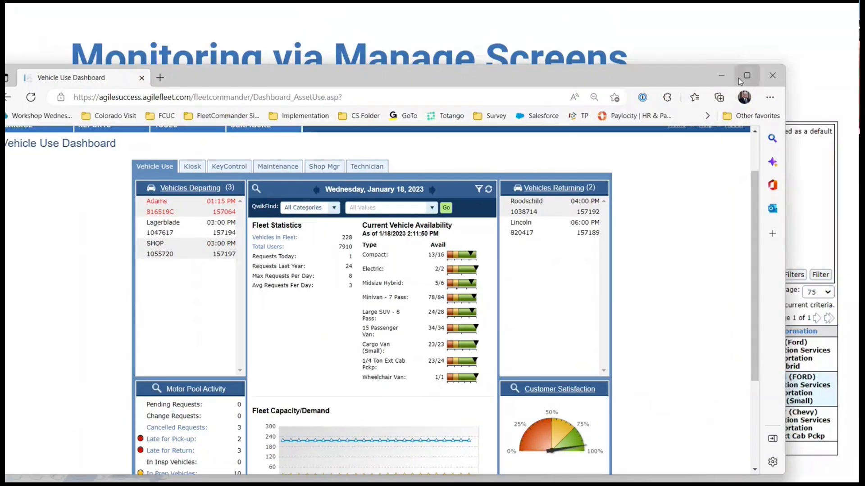
{"action": "left_click", "coordinate": [746, 76]}
{"action": "scroll", "coordinate": [78, 234], "scroll_direction": "up", "scroll_amount": 2}
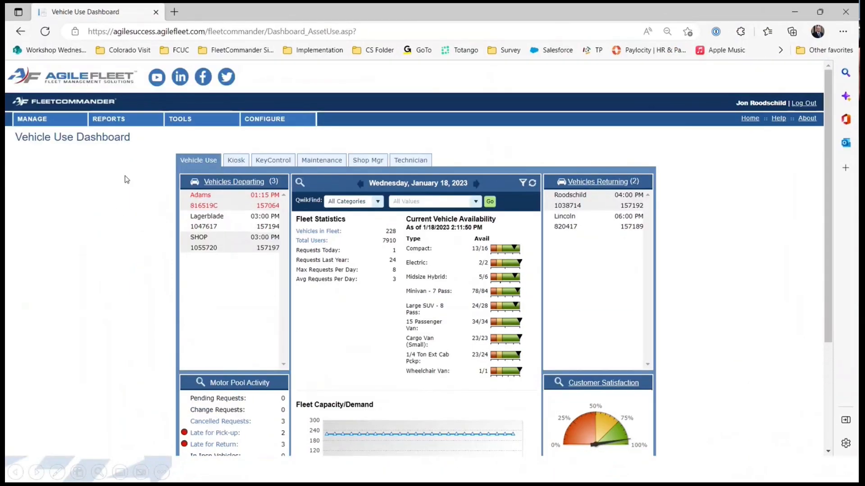
{"action": "left_click", "coordinate": [32, 120]}
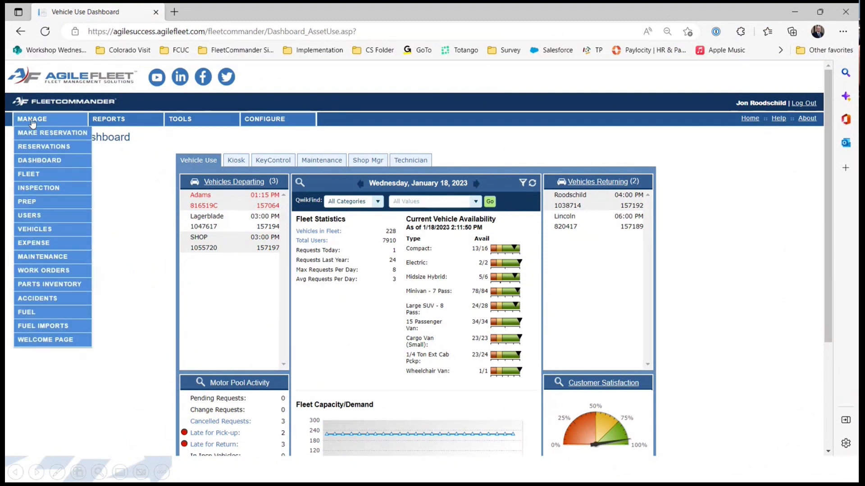
{"action": "left_click", "coordinate": [31, 176]}
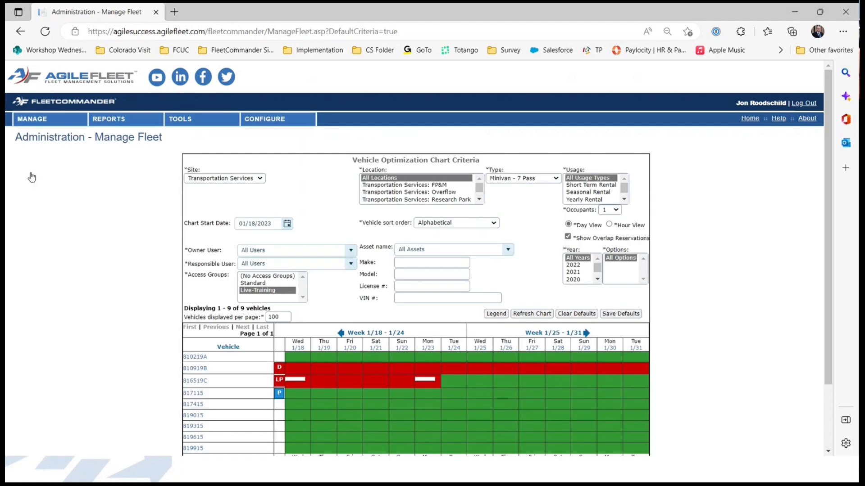
{"action": "left_click", "coordinate": [32, 119]}
{"action": "left_click", "coordinate": [37, 145]}
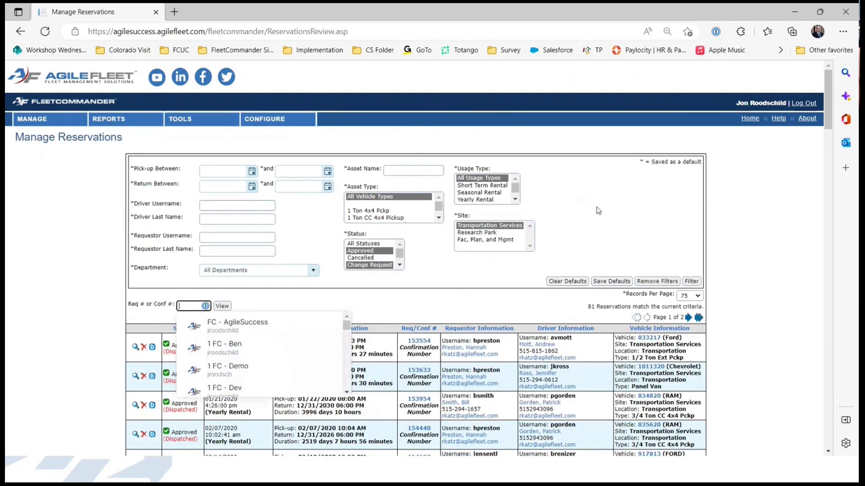
Step: Filter the reservations by the Maintenance usage type
{"action": "scroll", "coordinate": [598, 211], "scroll_direction": "down", "scroll_amount": 2}
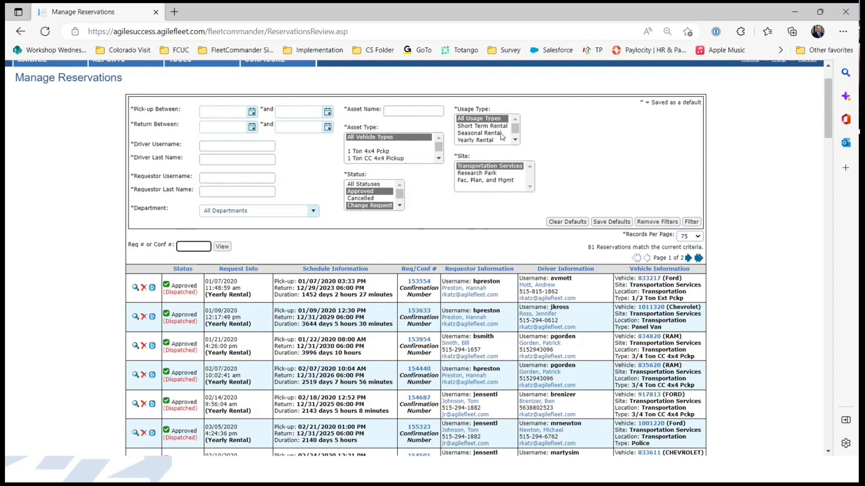
{"action": "left_click_drag", "start_coordinate": [518, 131], "coordinate": [517, 138]}
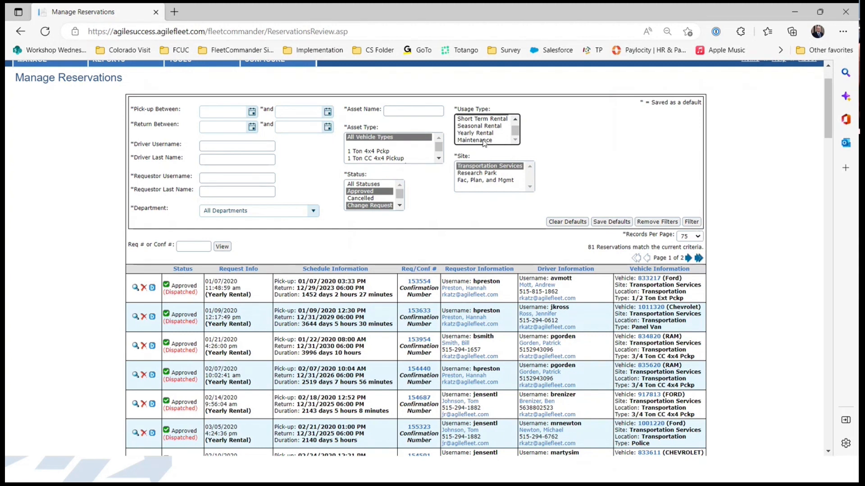
{"action": "left_click", "coordinate": [483, 141]}
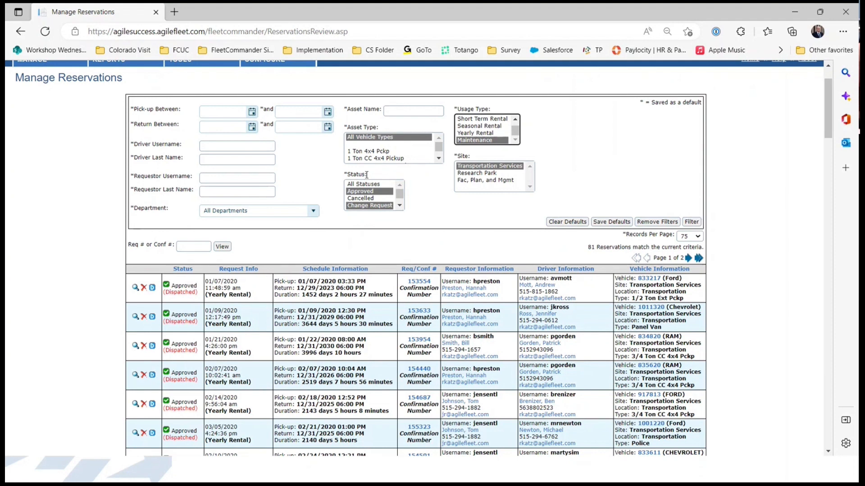
{"action": "left_click", "coordinate": [692, 222]}
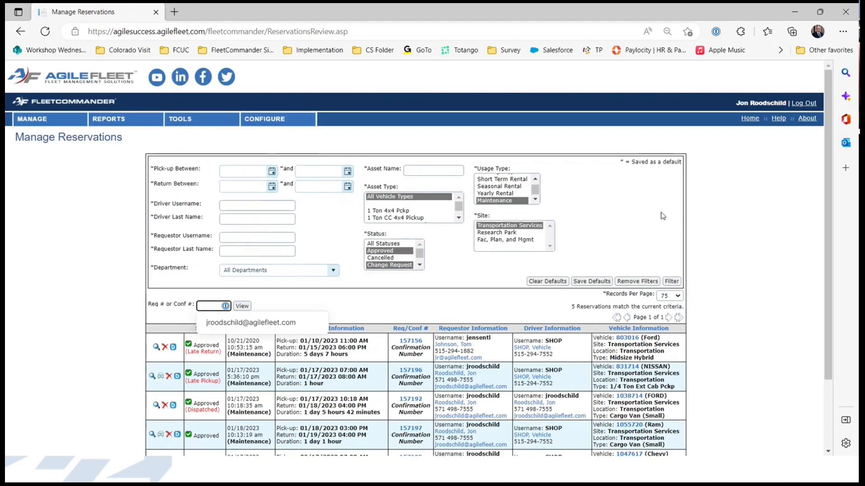
Step: Review the filtered maintenance reservations and open the late pick-up reservation for the NISSAN vehicle
{"action": "scroll", "coordinate": [512, 327], "scroll_direction": "down", "scroll_amount": 2}
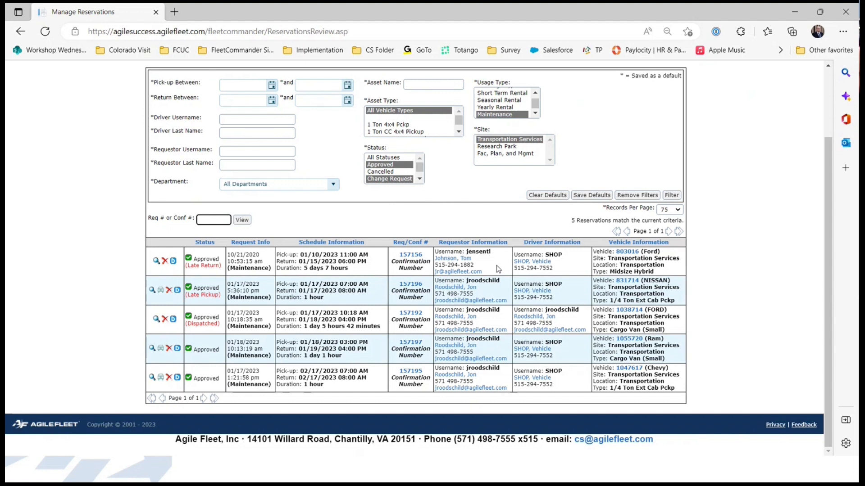
{"action": "mouse_move", "coordinate": [417, 259]}
{"action": "left_click", "coordinate": [416, 288]}
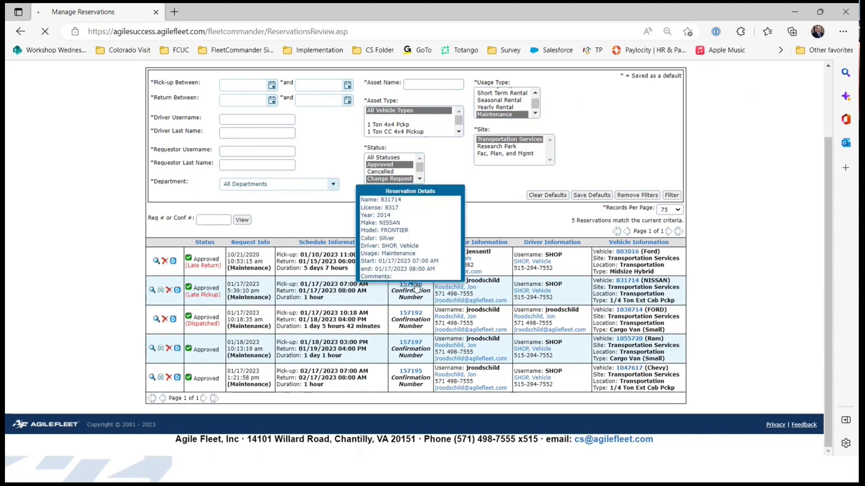
{"action": "left_click", "coordinate": [422, 212]}
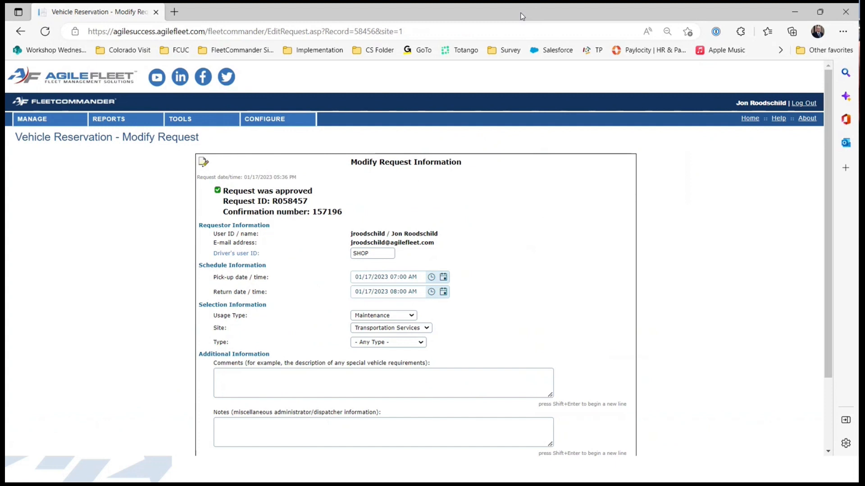
Step: Advance the presentation to the Manage Fleet slide and bring the FleetCommander browser window back over it
{"action": "mouse_move", "coordinate": [28, 119]}
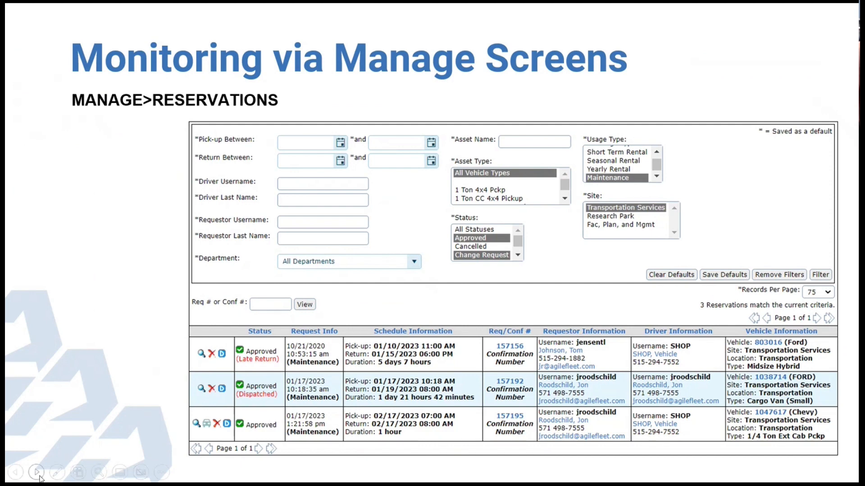
{"action": "left_click", "coordinate": [37, 473]}
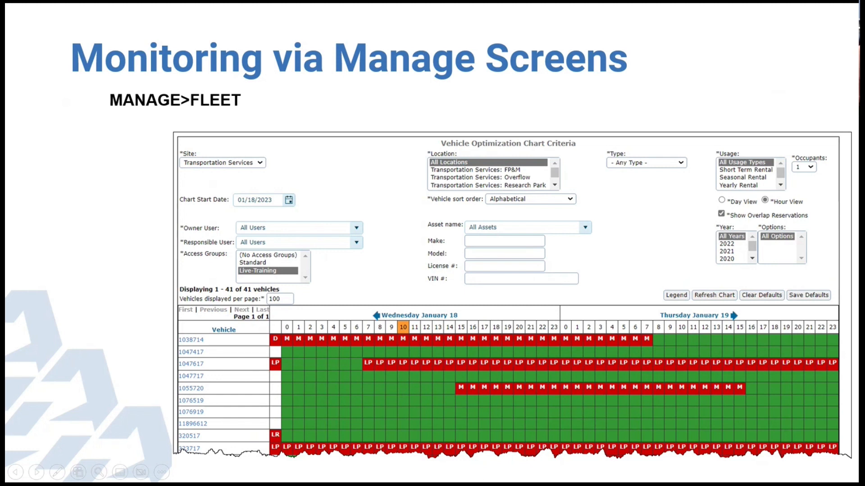
{"action": "left_click_drag", "start_coordinate": [864, 115], "coordinate": [431, 42]}
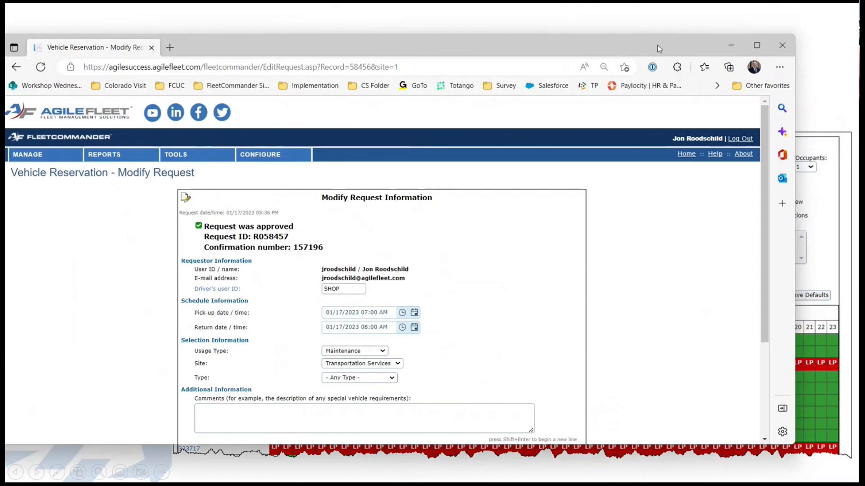
Step: Maximize the browser window and open the Manage Fleet page
{"action": "left_click", "coordinate": [757, 45]}
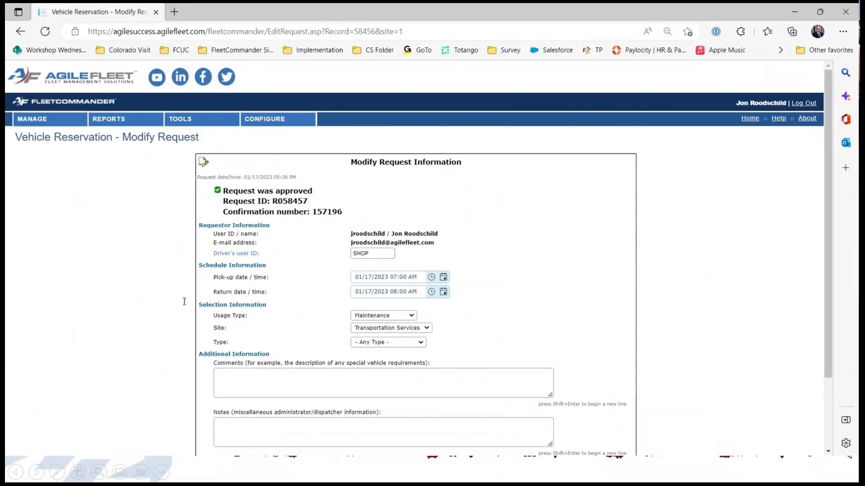
{"action": "left_click", "coordinate": [31, 119]}
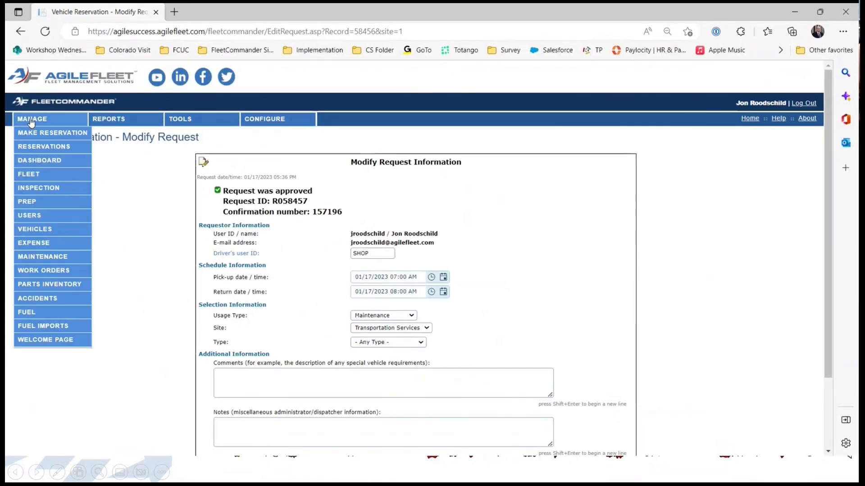
{"action": "left_click", "coordinate": [35, 174]}
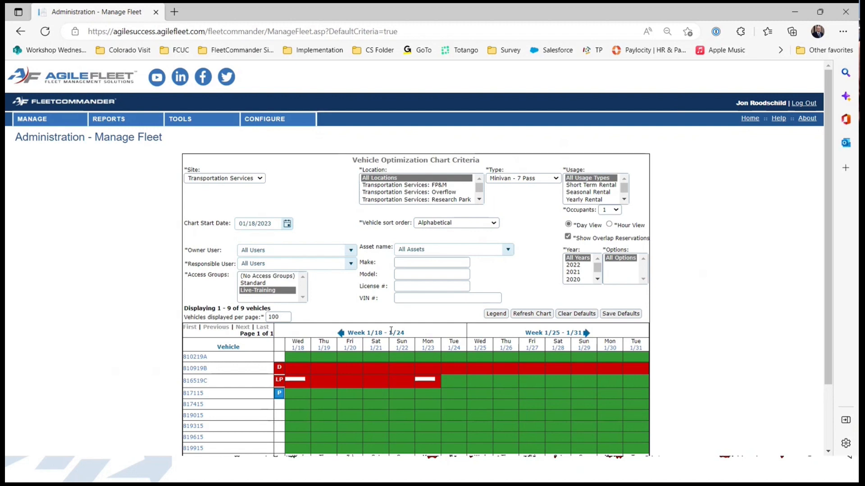
Step: Switch the vehicle optimization chart to Hour View and refresh it
{"action": "scroll", "coordinate": [723, 257], "scroll_direction": "down", "scroll_amount": 2}
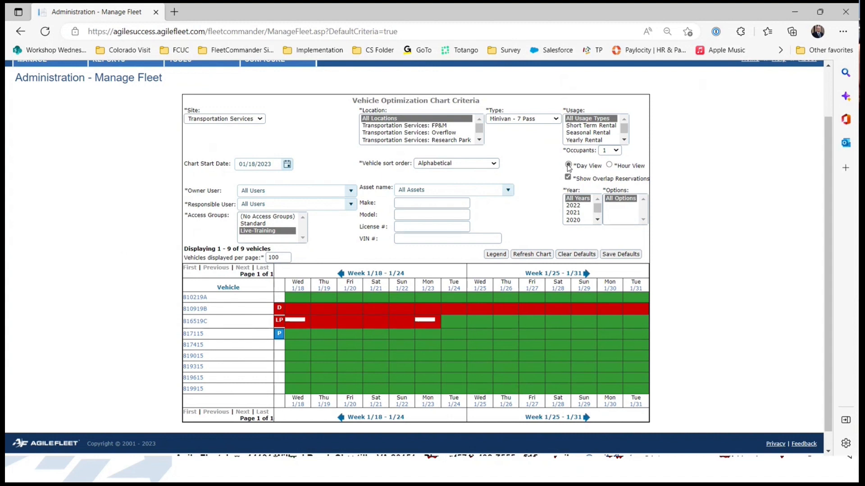
{"action": "left_click", "coordinate": [609, 166]}
{"action": "left_click", "coordinate": [537, 256]}
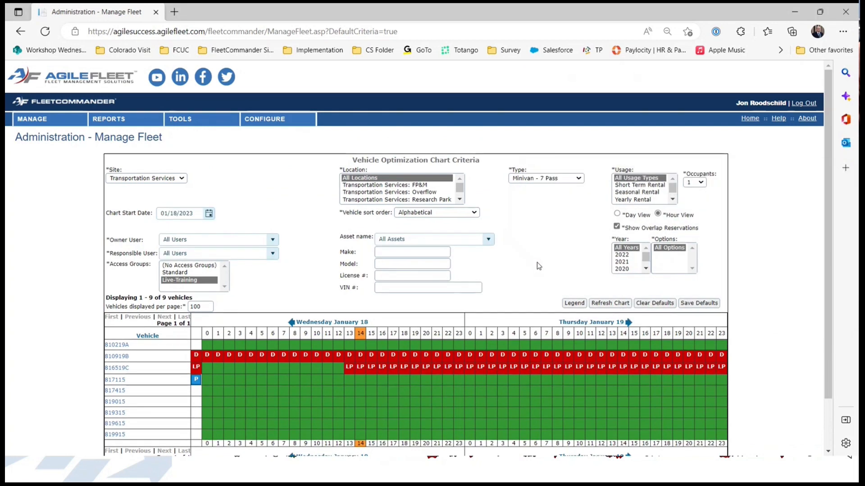
Step: Set the chart's vehicle type to Any Type and save the chart criteria as defaults
{"action": "scroll", "coordinate": [537, 265], "scroll_direction": "down", "scroll_amount": 2}
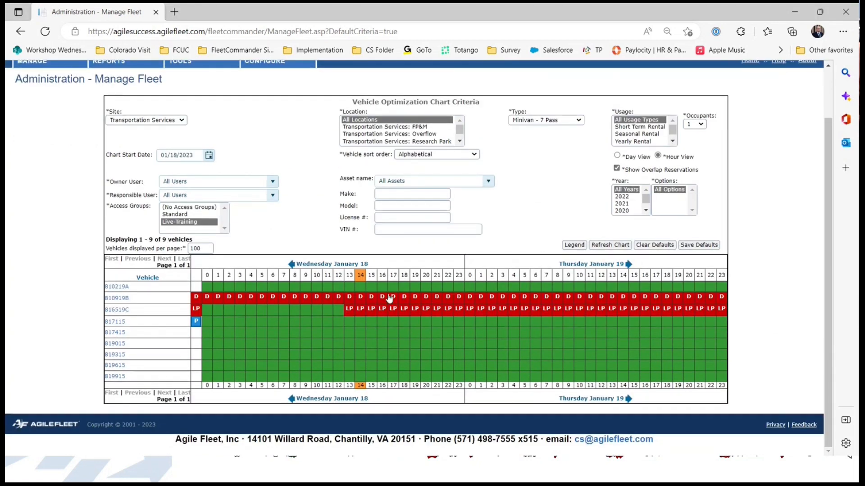
{"action": "left_click", "coordinate": [579, 120]}
{"action": "left_click", "coordinate": [550, 130]}
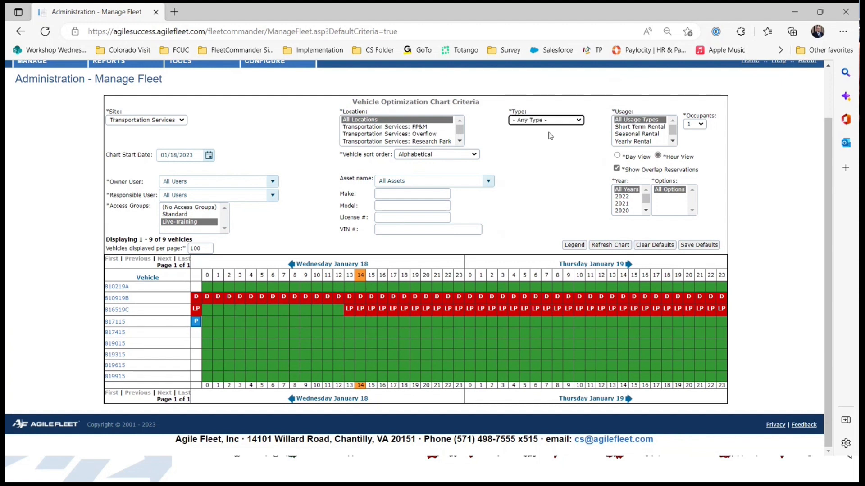
{"action": "left_click", "coordinate": [584, 120]}
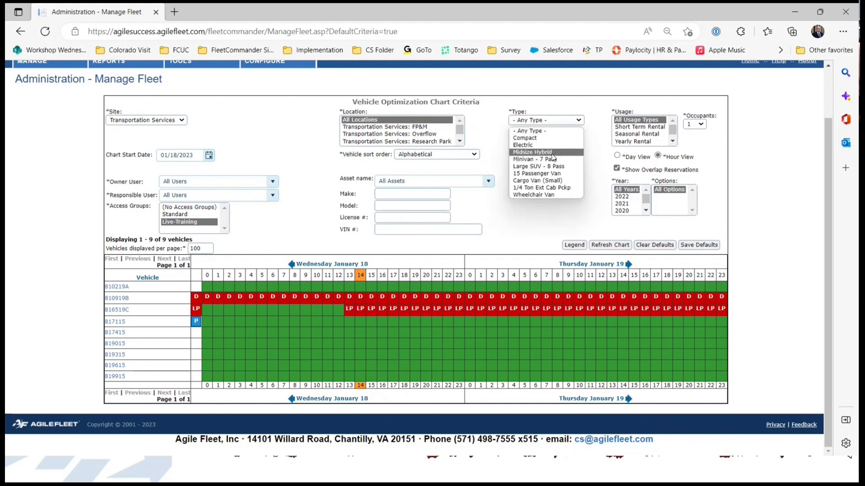
{"action": "left_click", "coordinate": [547, 130]}
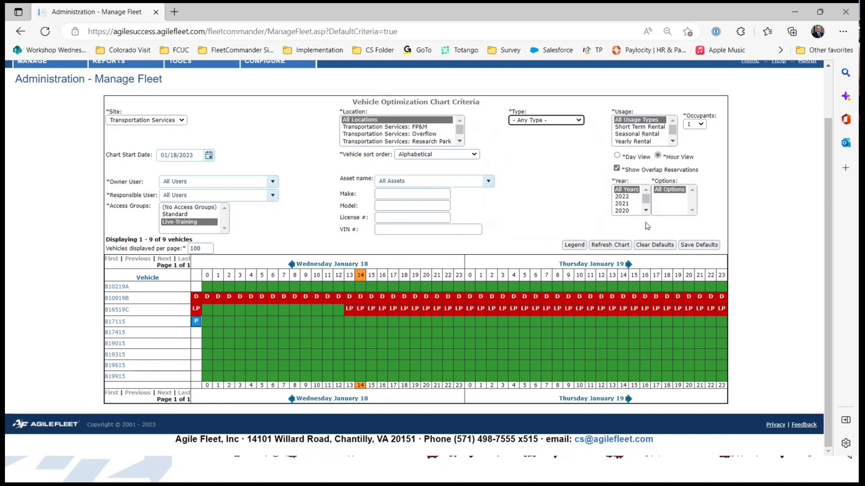
{"action": "left_click", "coordinate": [696, 249]}
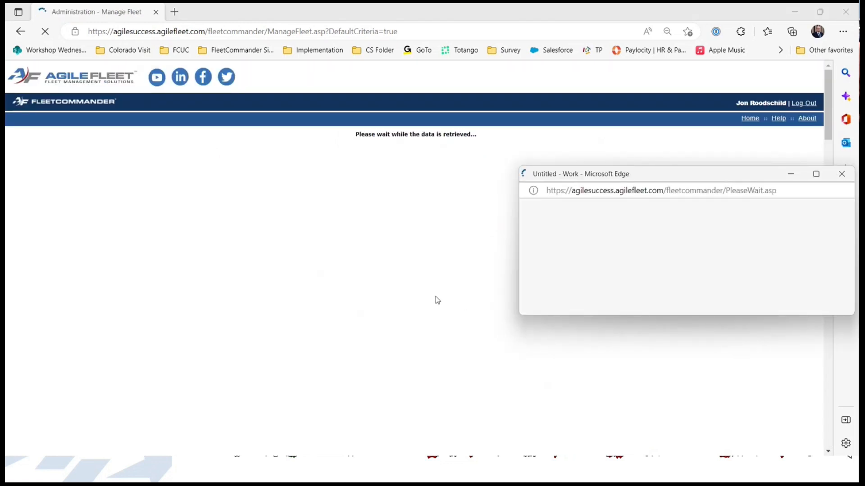
Step: Examine the hourly chart for vehicles in maintenance, dispatched or late, including the reservation details for vehicle 1055720
{"action": "scroll", "coordinate": [436, 297], "scroll_direction": "down", "scroll_amount": 1}
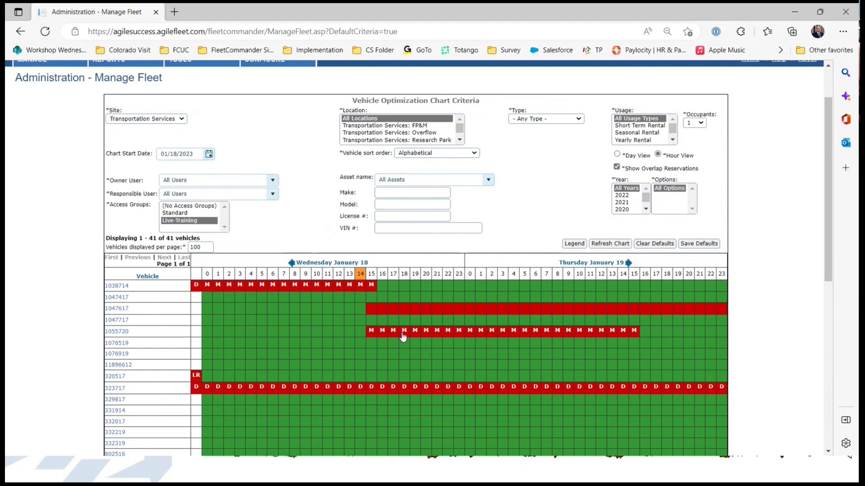
{"action": "mouse_move", "coordinate": [418, 337]}
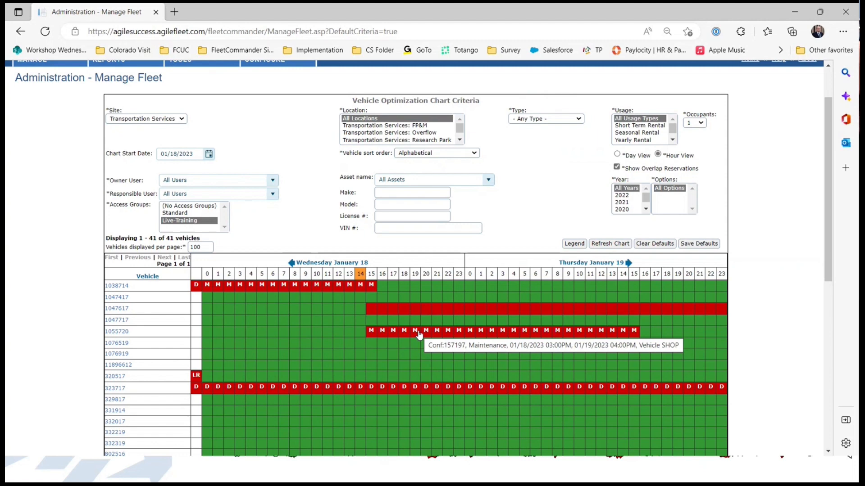
{"action": "scroll", "coordinate": [448, 322], "scroll_direction": "down", "scroll_amount": 4}
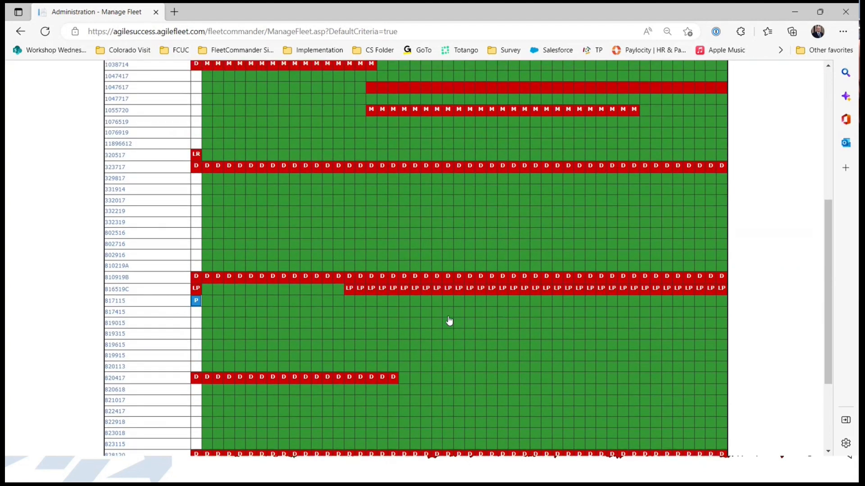
{"action": "scroll", "coordinate": [448, 320], "scroll_direction": "up", "scroll_amount": 1}
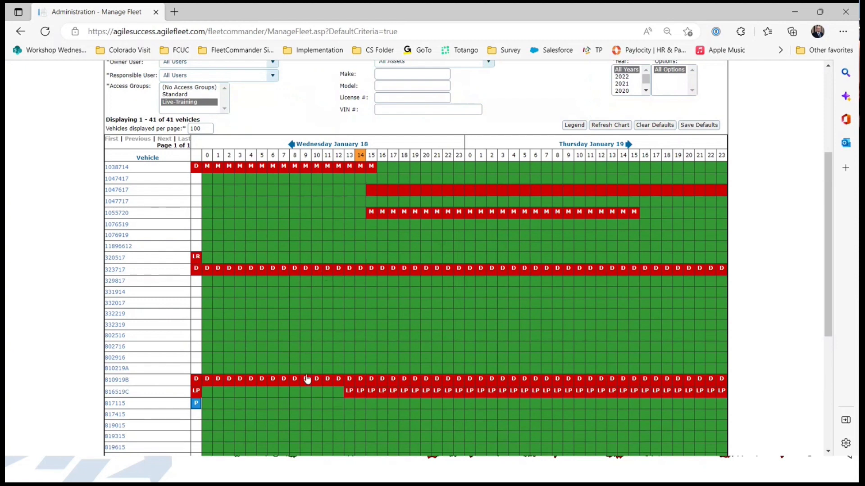
{"action": "scroll", "coordinate": [309, 382], "scroll_direction": "down", "scroll_amount": 3}
{"action": "scroll", "coordinate": [386, 424], "scroll_direction": "down", "scroll_amount": 1}
{"action": "scroll", "coordinate": [415, 406], "scroll_direction": "up", "scroll_amount": 2}
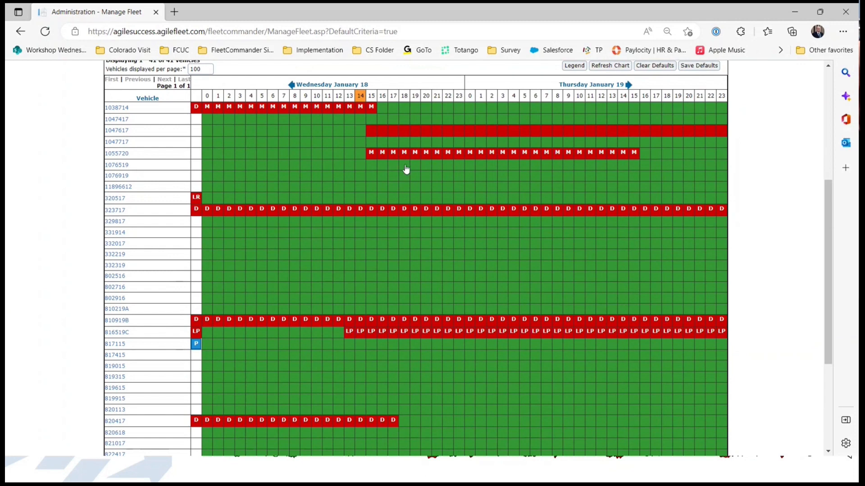
{"action": "scroll", "coordinate": [400, 156], "scroll_direction": "up", "scroll_amount": 1}
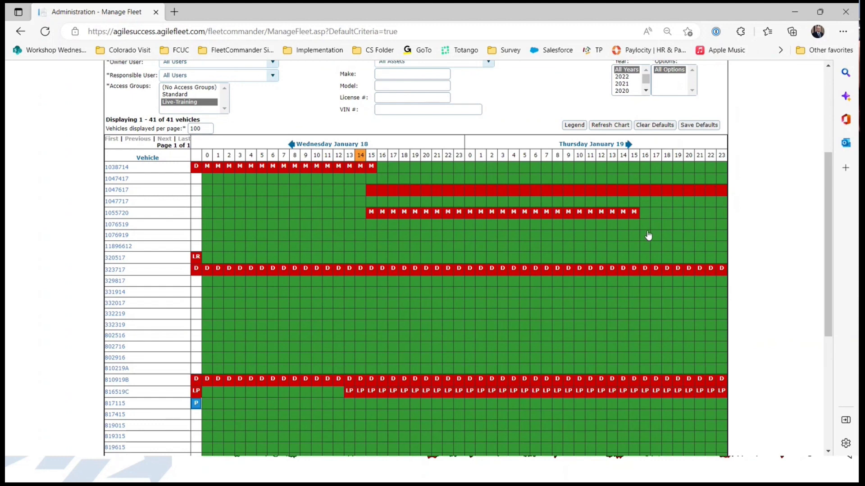
{"action": "scroll", "coordinate": [502, 387], "scroll_direction": "down", "scroll_amount": 2}
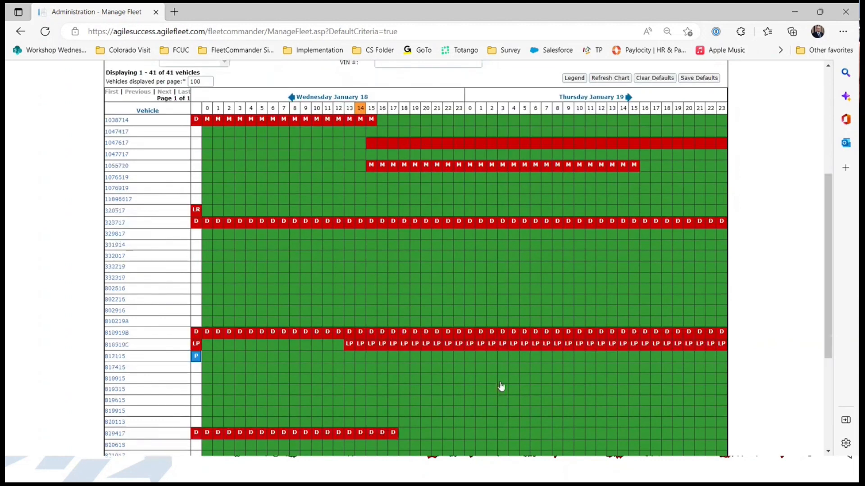
{"action": "scroll", "coordinate": [366, 382], "scroll_direction": "down", "scroll_amount": 1}
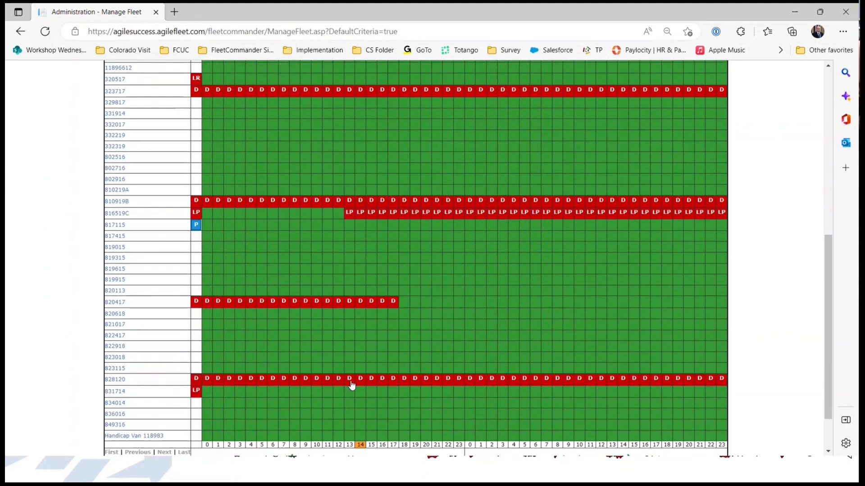
{"action": "scroll", "coordinate": [348, 216], "scroll_direction": "up", "scroll_amount": 4}
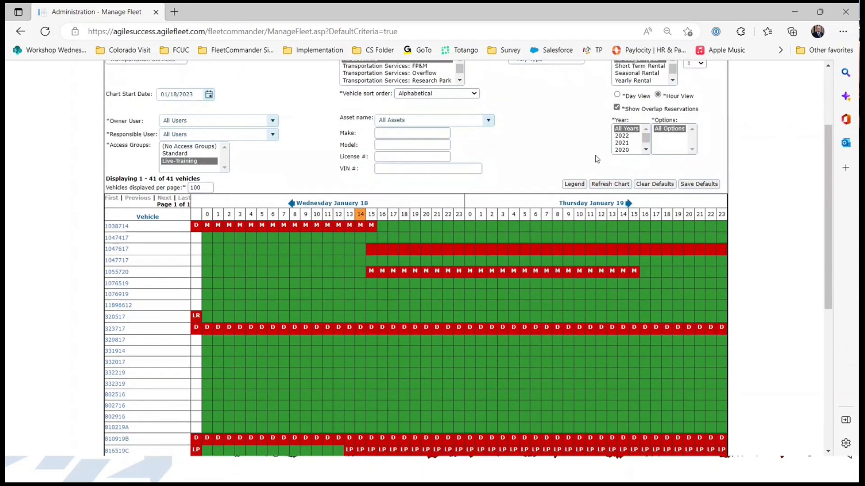
Step: Open the chart legend, move it over the chart to read the status codes, and dismiss it
{"action": "left_click", "coordinate": [575, 184]}
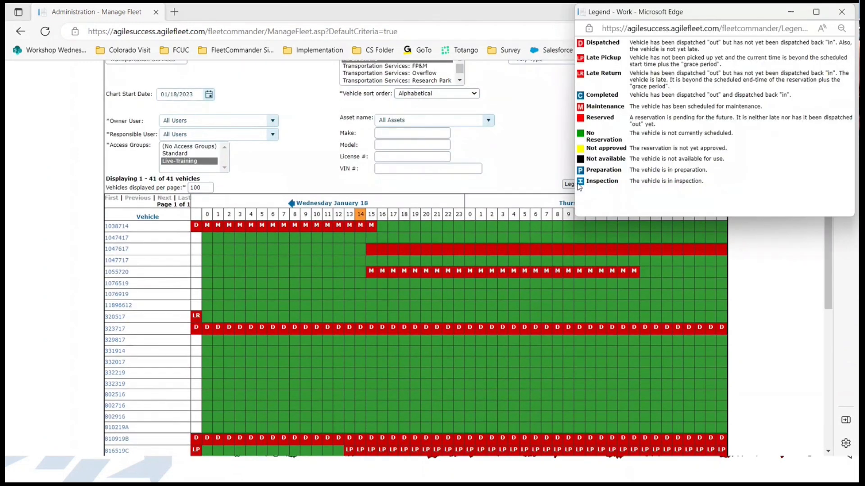
{"action": "left_click_drag", "start_coordinate": [723, 12], "coordinate": [558, 84]}
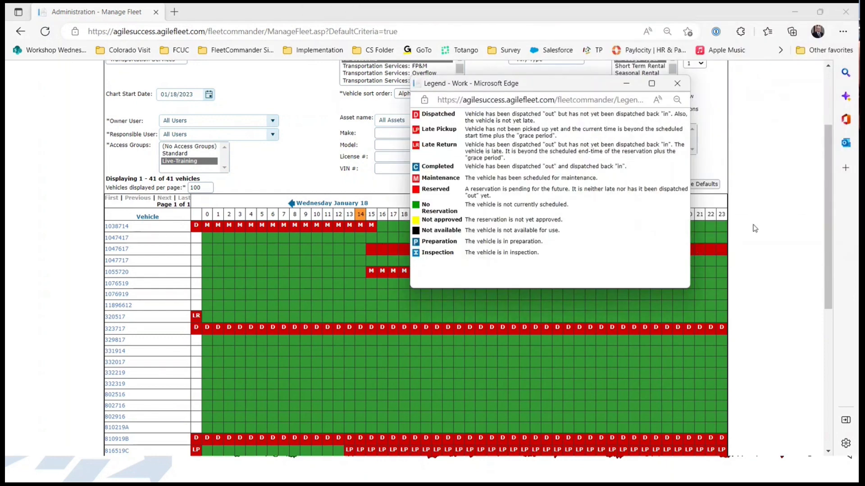
{"action": "left_click", "coordinate": [153, 73]}
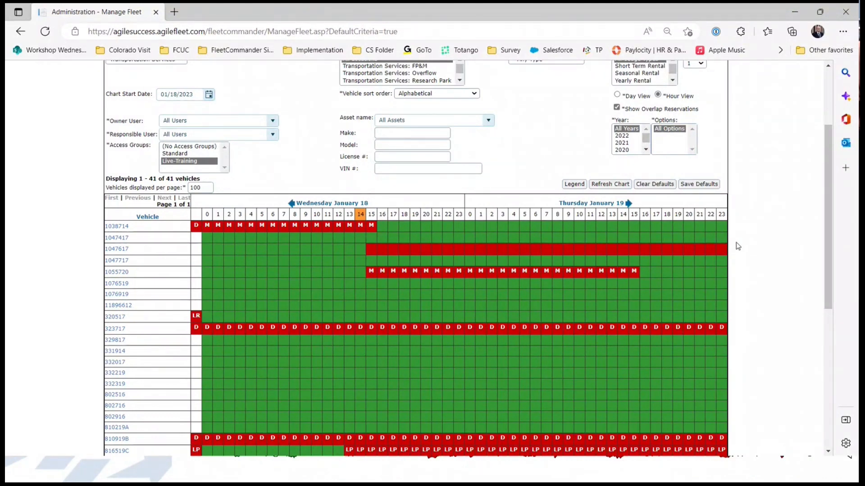
Step: Return to the presentation and advance to the Reports – Asset In/Out slide
{"action": "scroll", "coordinate": [737, 245], "scroll_direction": "up", "scroll_amount": 3}
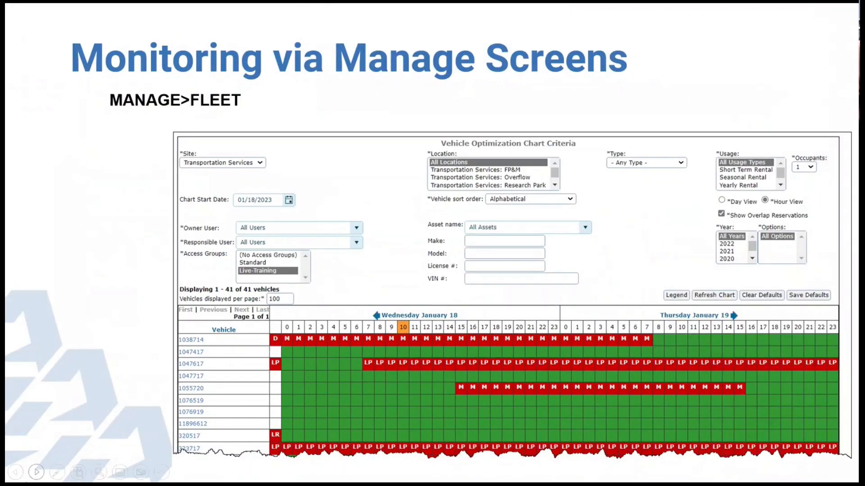
{"action": "left_click", "coordinate": [39, 476]}
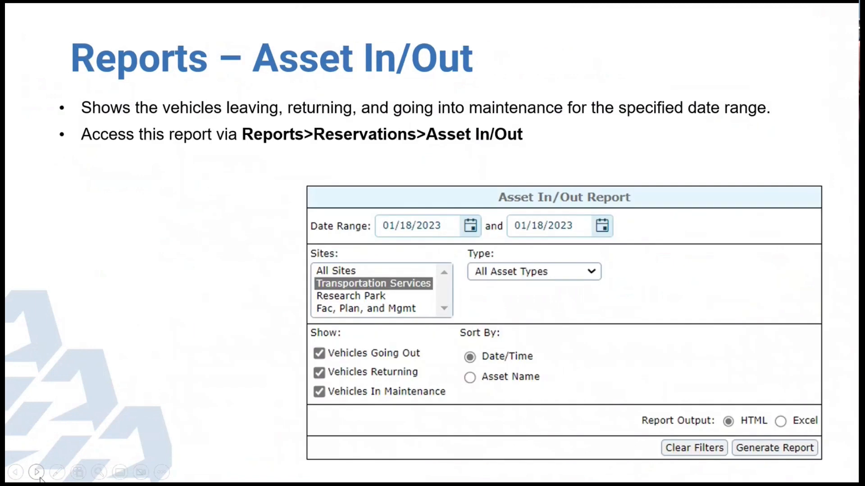
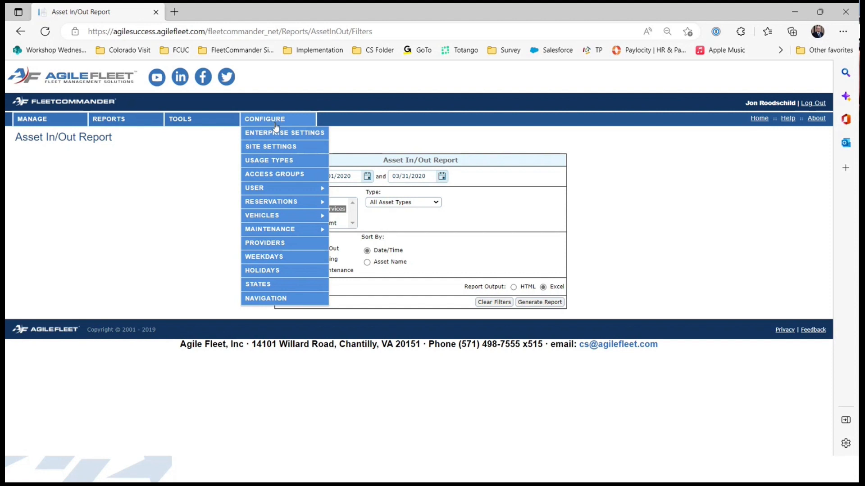
Step: Open the Maintenance usage type for editing and choose Prompt after every use as its billing frequency
{"action": "left_click", "coordinate": [273, 163]}
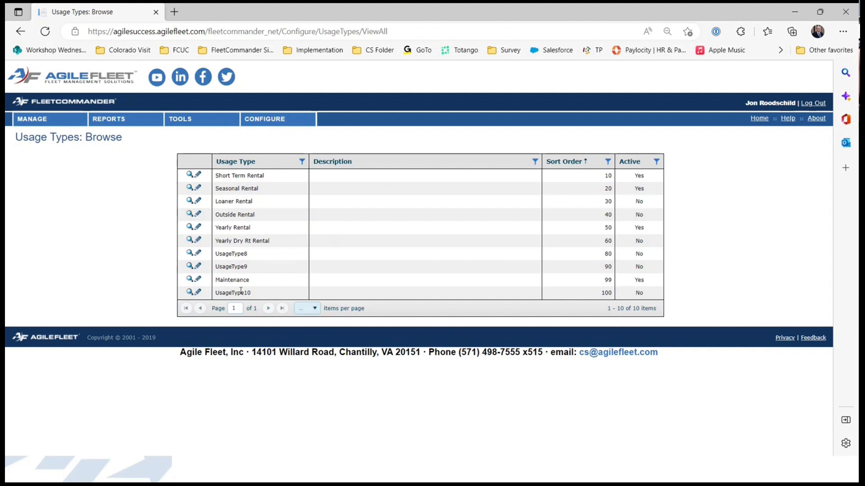
{"action": "left_click", "coordinate": [198, 280]}
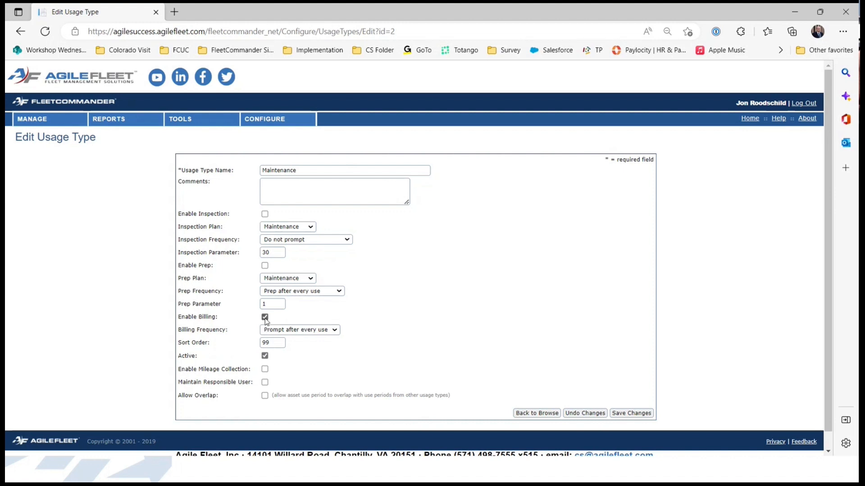
{"action": "left_click", "coordinate": [336, 330]}
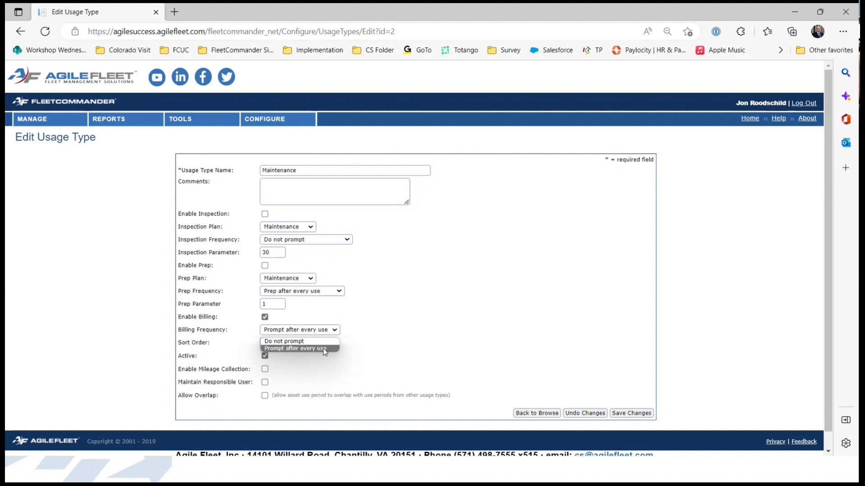
{"action": "left_click", "coordinate": [323, 348]}
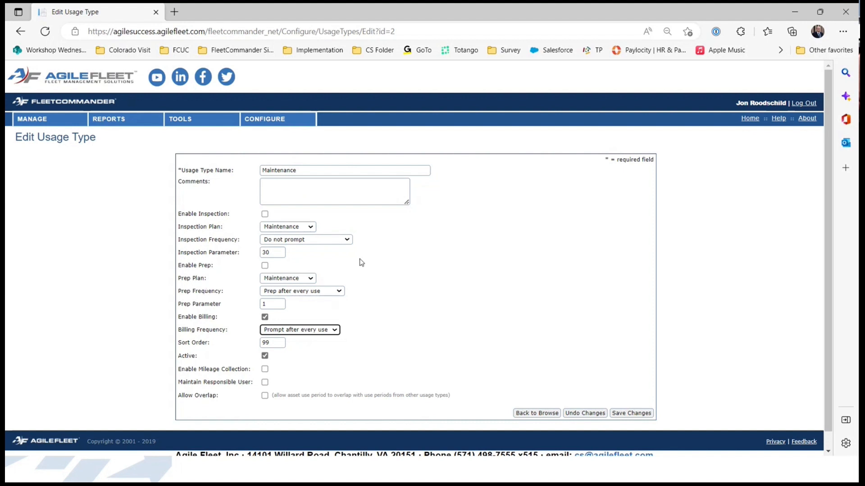
Step: Review the Prep Frequency options and the Prep Parameter field of the Maintenance usage type without changing them
{"action": "left_click", "coordinate": [341, 292]}
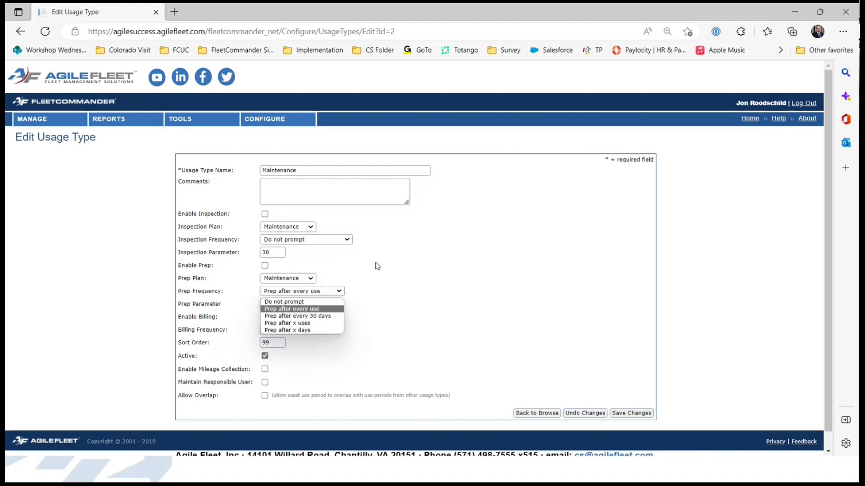
{"action": "left_click", "coordinate": [383, 282]}
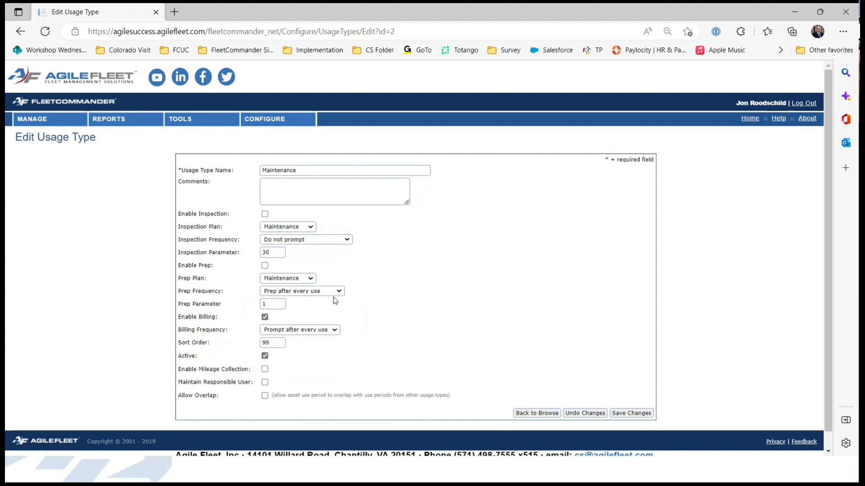
{"action": "left_click", "coordinate": [342, 292]}
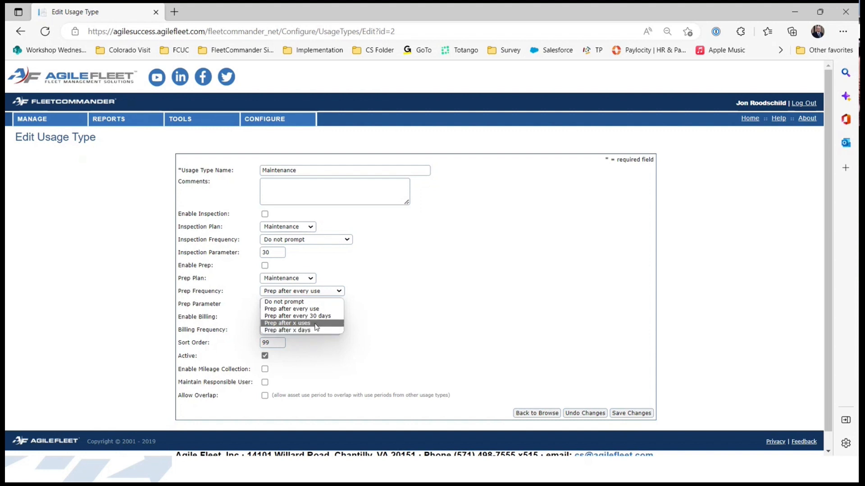
{"action": "left_click", "coordinate": [383, 309]}
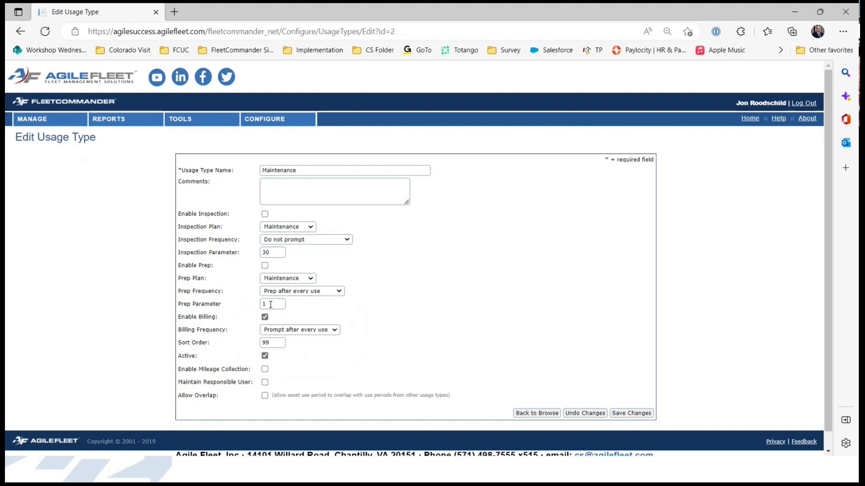
{"action": "double_click", "coordinate": [271, 305]}
{"action": "left_click", "coordinate": [377, 301]}
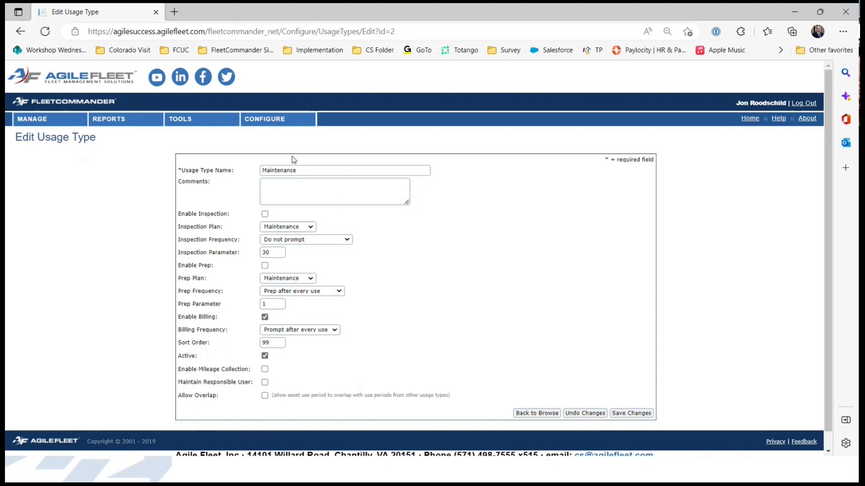
Step: Open the Maintenance prep plan for editing, view its prep steps and bring up a blank form for a new step
{"action": "left_click", "coordinate": [262, 123]}
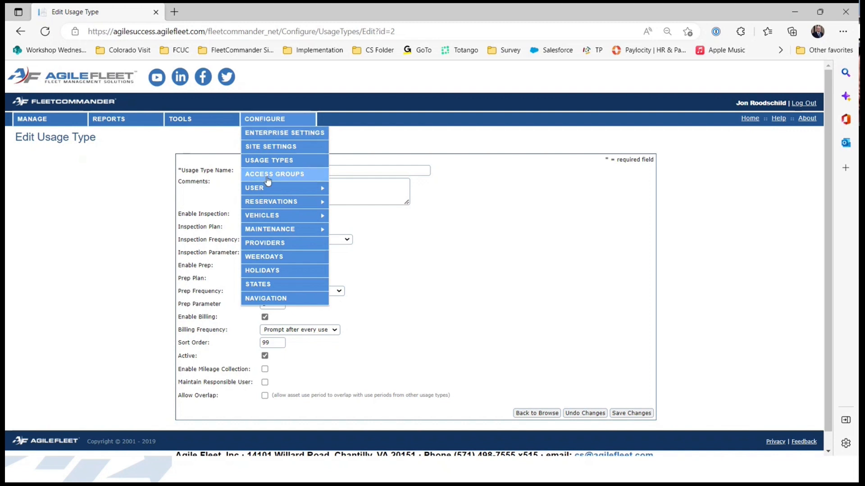
{"action": "mouse_move", "coordinate": [266, 216]}
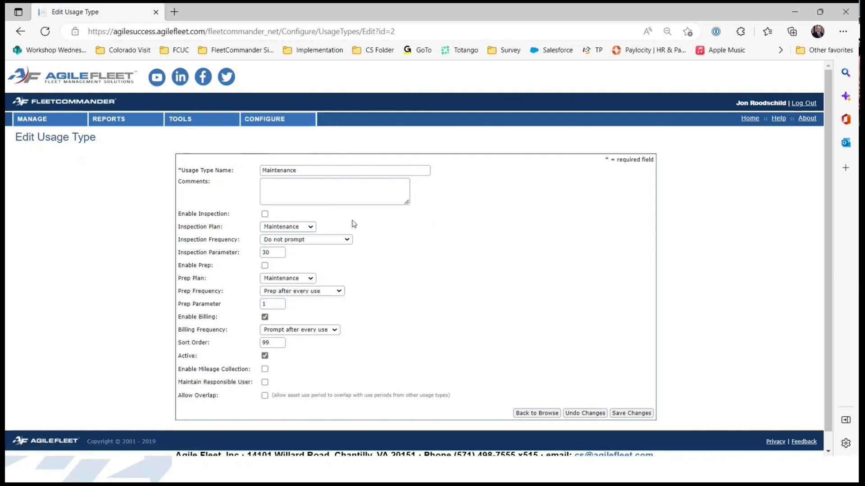
{"action": "mouse_move", "coordinate": [276, 120]}
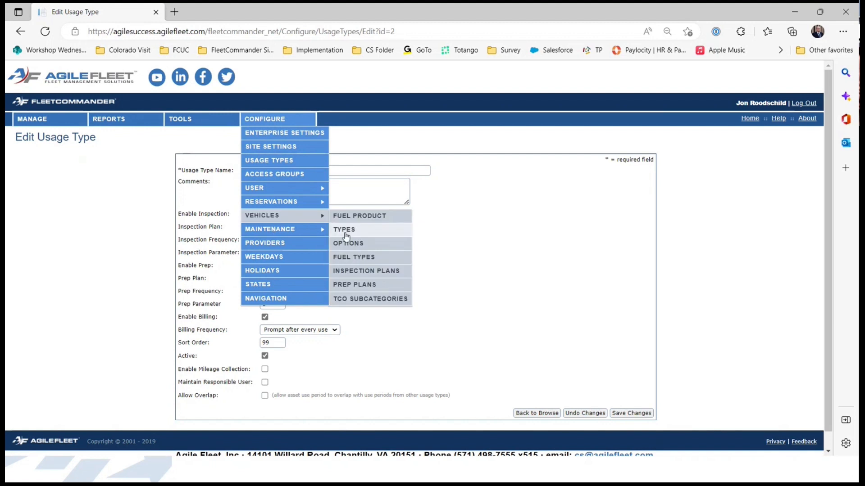
{"action": "left_click", "coordinate": [354, 286]}
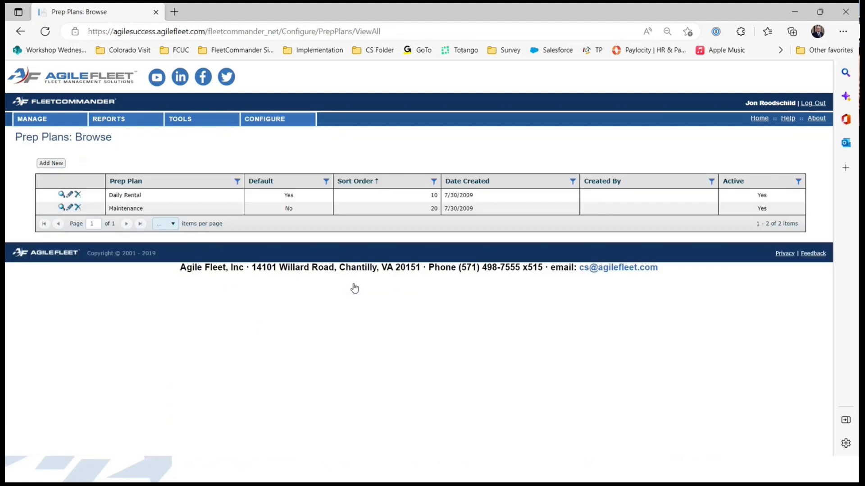
{"action": "left_click", "coordinate": [71, 207]}
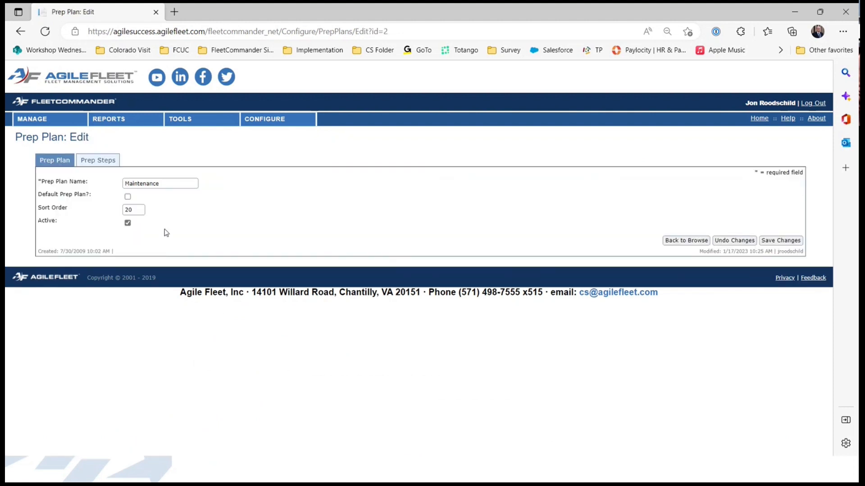
{"action": "left_click", "coordinate": [100, 163]}
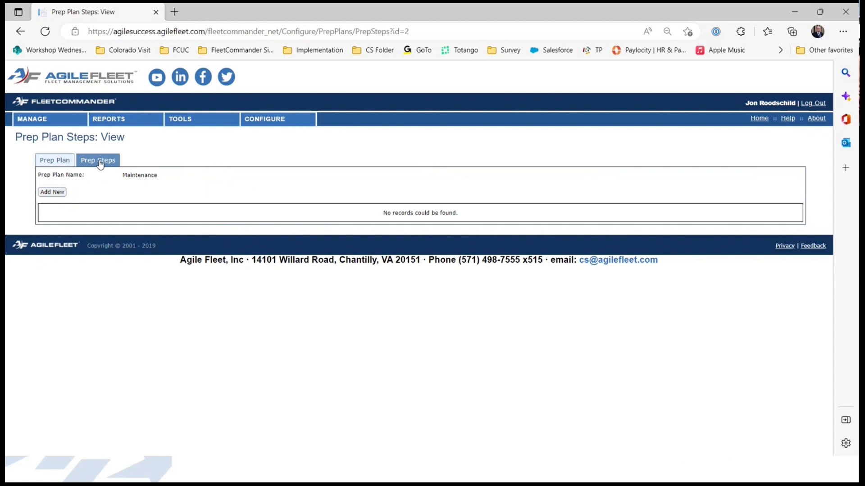
{"action": "left_click", "coordinate": [57, 194]}
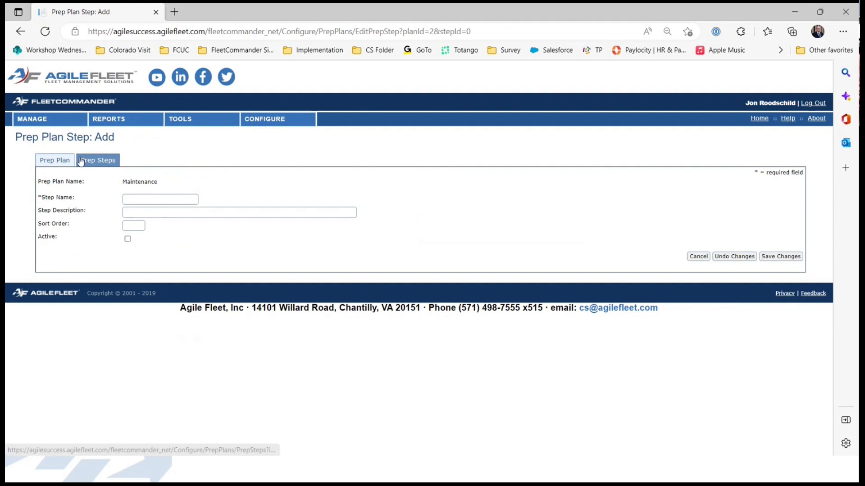
Step: Leave the blank form, return to the prep plan list and view the prep steps of the Daily Rental plan
{"action": "left_click", "coordinate": [21, 32]}
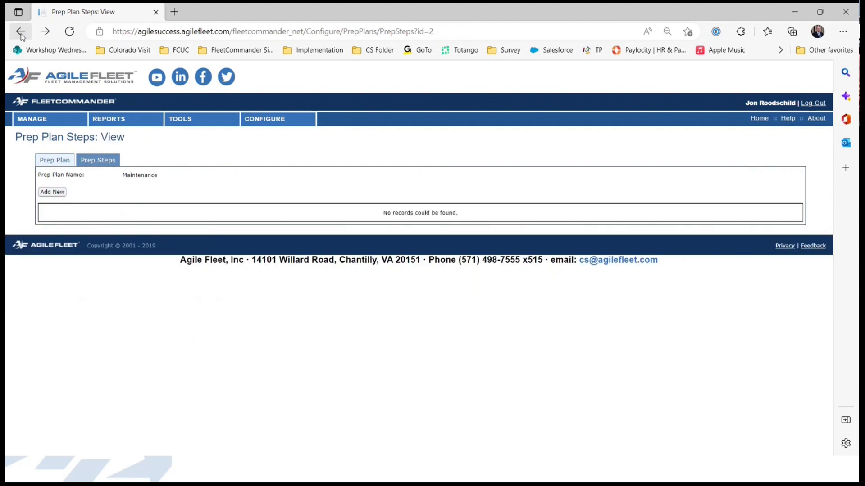
{"action": "left_click", "coordinate": [21, 31]}
{"action": "left_click", "coordinate": [21, 32]}
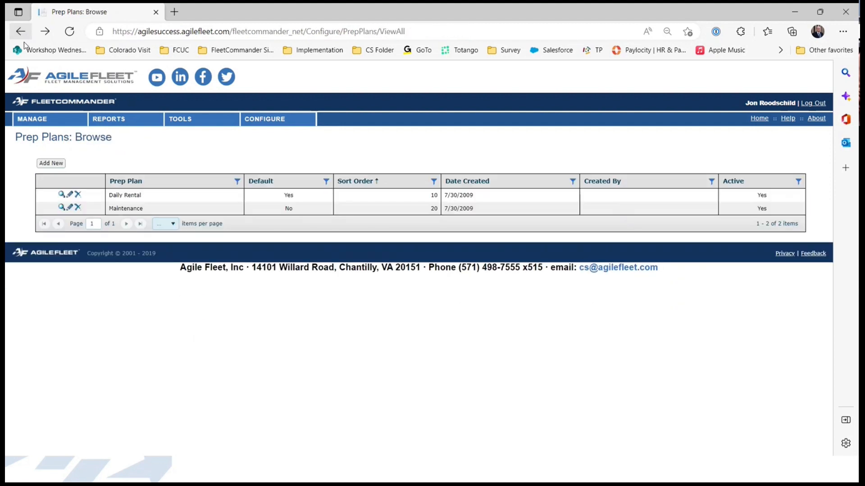
{"action": "left_click", "coordinate": [70, 197]}
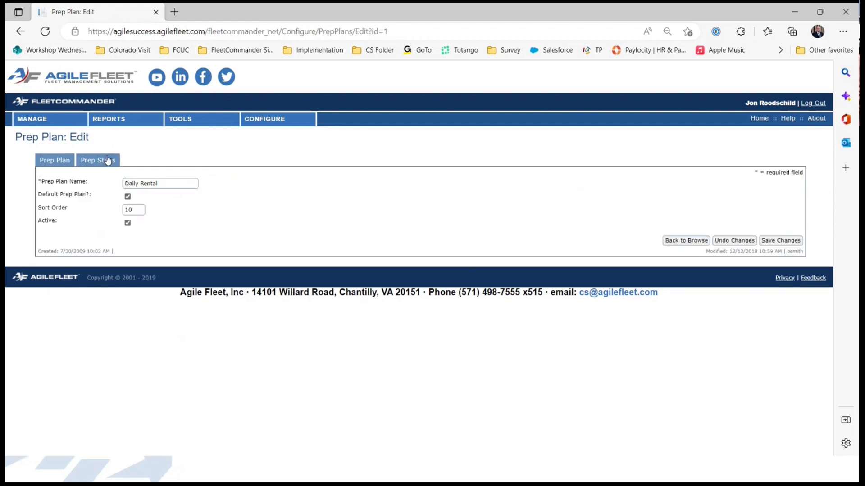
{"action": "left_click", "coordinate": [107, 160]}
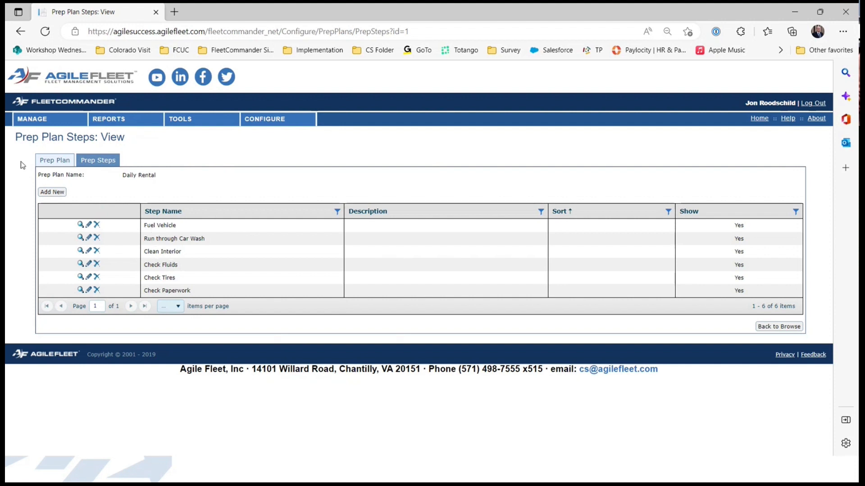
Step: Open the Inspection management screen and look over its filters and record list
{"action": "mouse_move", "coordinate": [36, 122]}
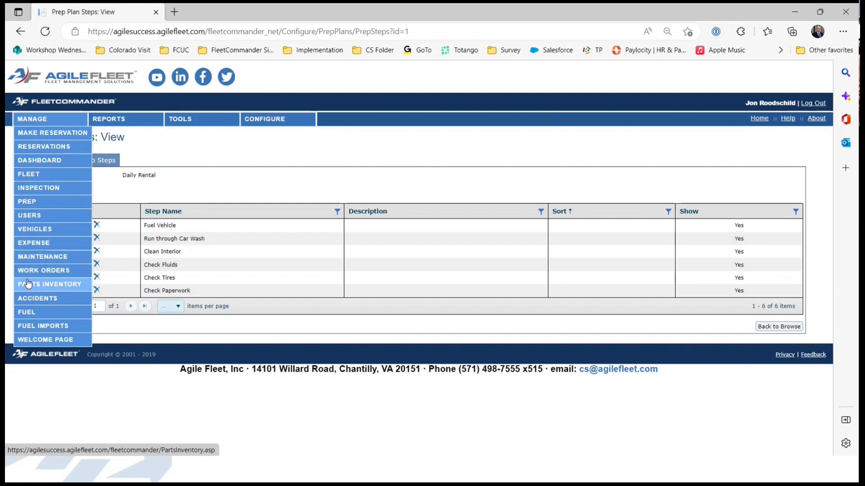
{"action": "left_click", "coordinate": [44, 191]}
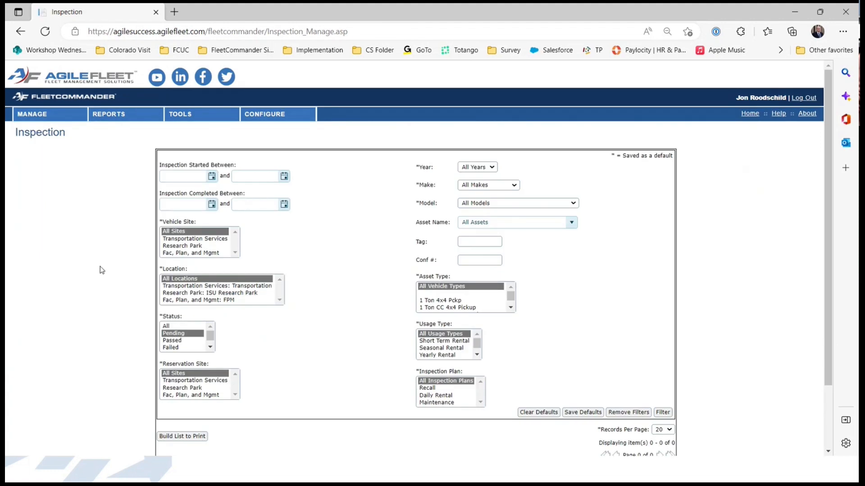
{"action": "scroll", "coordinate": [100, 266], "scroll_direction": "down", "scroll_amount": 3}
{"action": "scroll", "coordinate": [100, 266], "scroll_direction": "up", "scroll_amount": 3}
Step: Go to the Vehicle Use Dashboard and open the list of vehicles in prep from Motor Pool Activity
{"action": "mouse_move", "coordinate": [28, 121]}
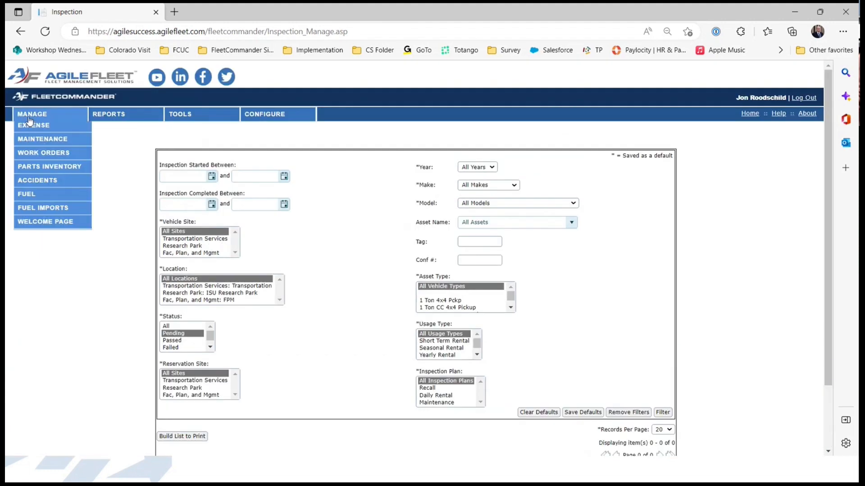
{"action": "left_click", "coordinate": [36, 156]}
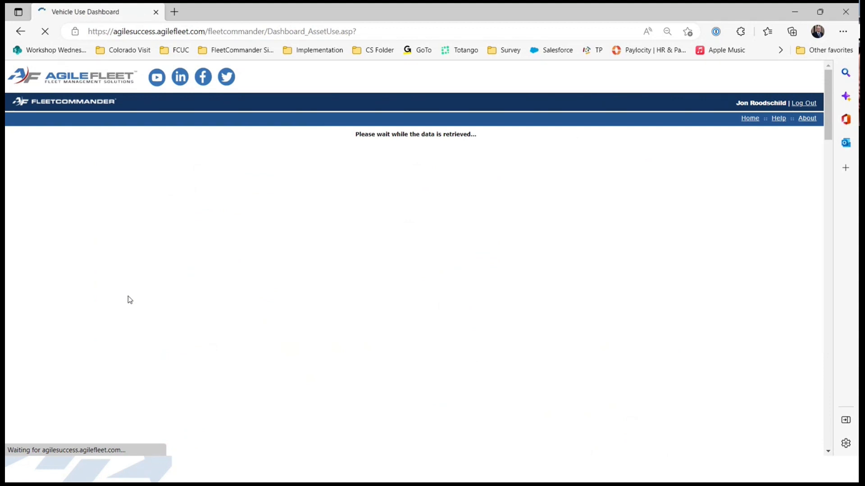
{"action": "scroll", "coordinate": [130, 295], "scroll_direction": "down", "scroll_amount": 3}
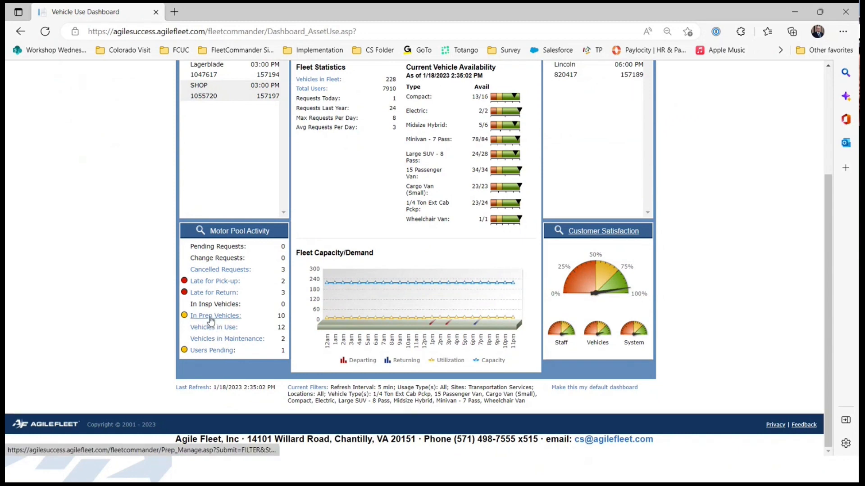
{"action": "left_click", "coordinate": [211, 316]}
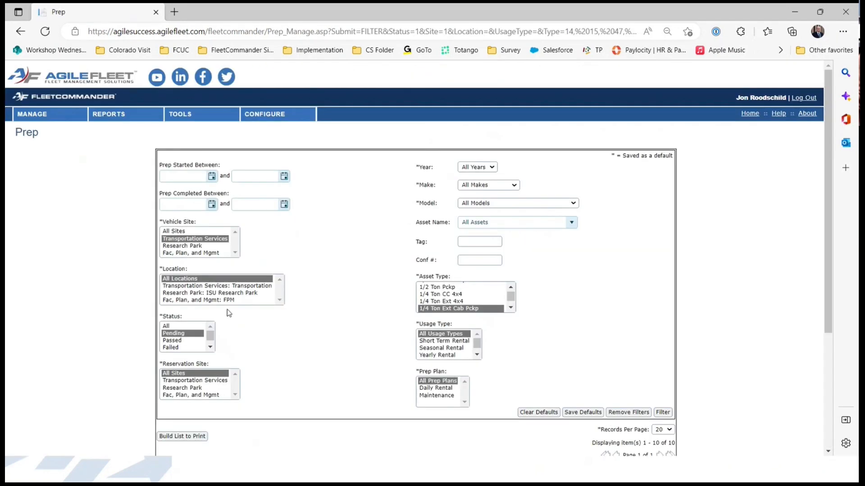
{"action": "scroll", "coordinate": [321, 288], "scroll_direction": "down", "scroll_amount": 4}
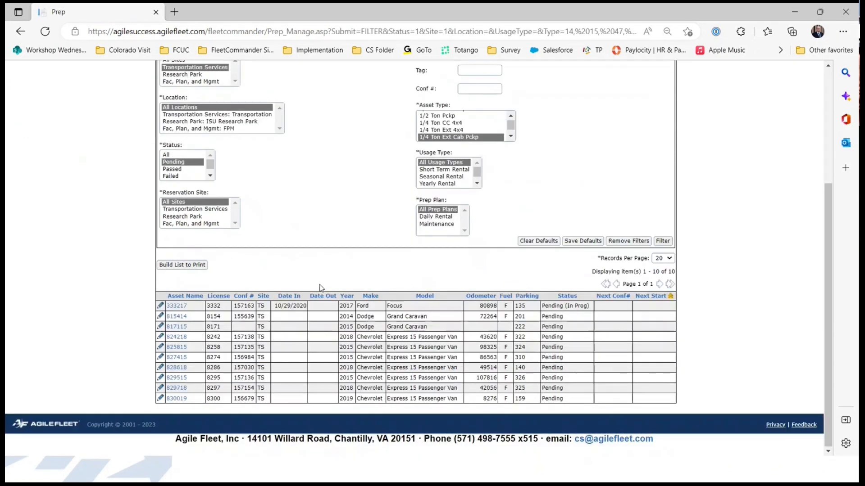
Step: View the prep records of vehicles 333217 and 815414, reposition the record window and return to the prep list
{"action": "left_click", "coordinate": [160, 307]}
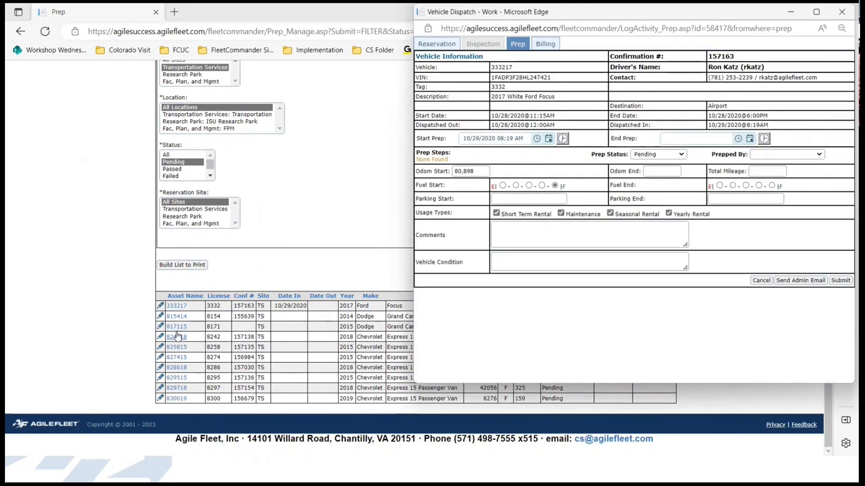
{"action": "left_click", "coordinate": [161, 318]}
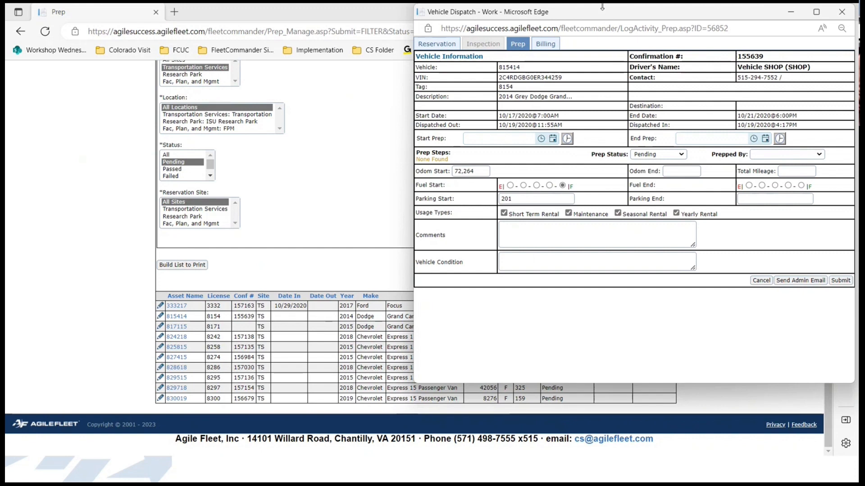
{"action": "left_click_drag", "start_coordinate": [598, 14], "coordinate": [492, 44]}
{"action": "left_click", "coordinate": [110, 263]}
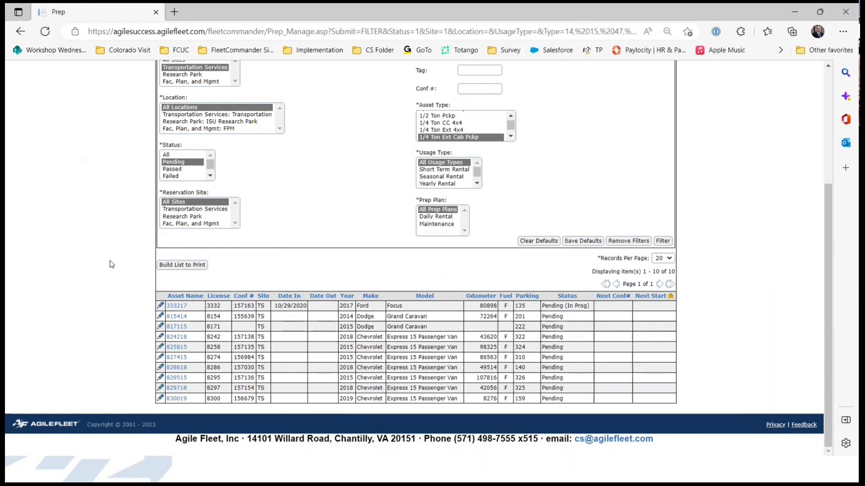
Step: Open the prep record of vehicle 824218, highlight its prep steps, view the related reservation and return to the prep details
{"action": "left_click", "coordinate": [161, 337]}
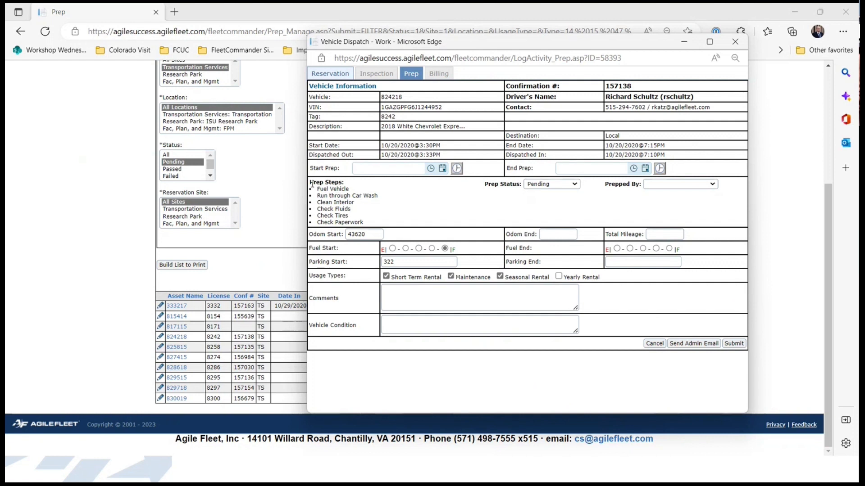
{"action": "left_click_drag", "start_coordinate": [310, 184], "coordinate": [380, 223]}
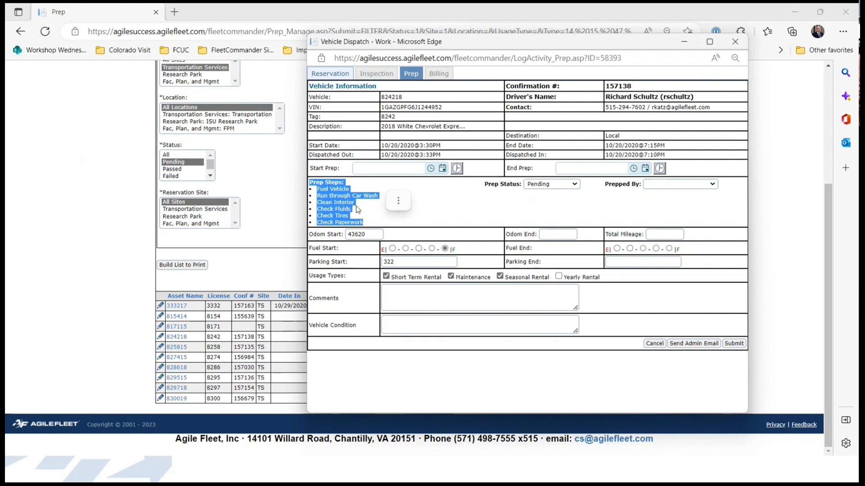
{"action": "left_click", "coordinate": [329, 78]}
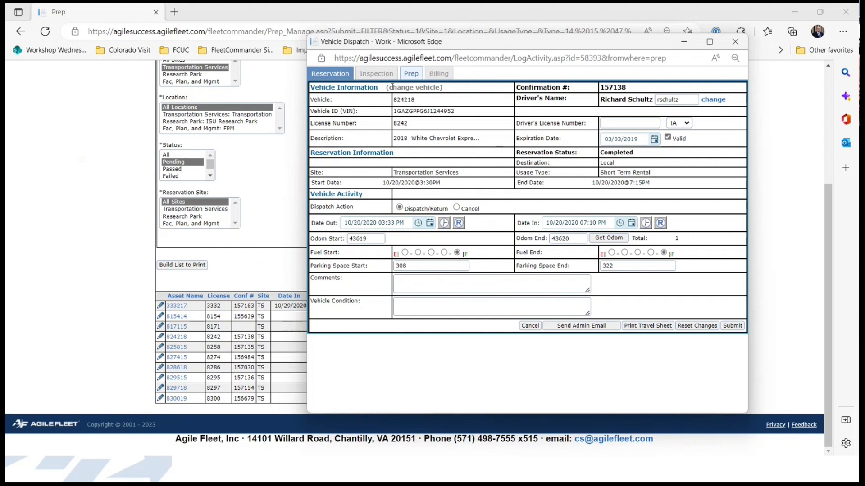
{"action": "left_click", "coordinate": [411, 73]}
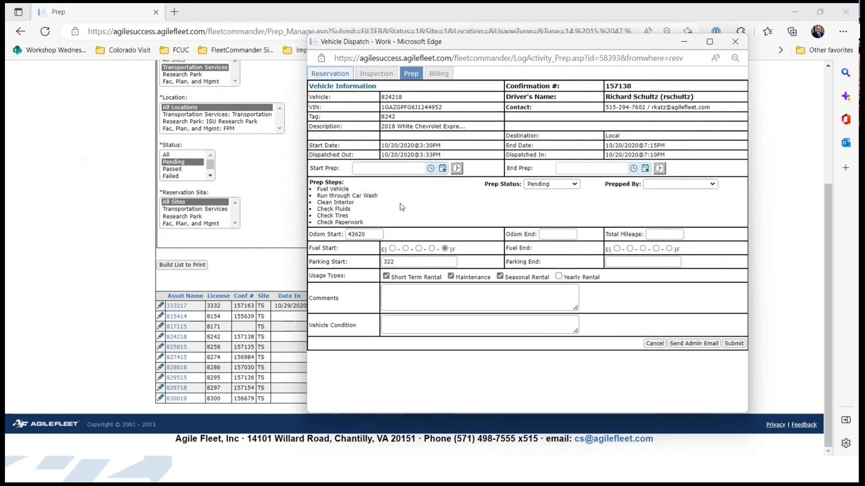
Step: Stamp the current time as prep start and end, set Prep Status to Passed and select the preparer's user name
{"action": "left_click", "coordinate": [457, 168]}
{"action": "left_click", "coordinate": [660, 168]}
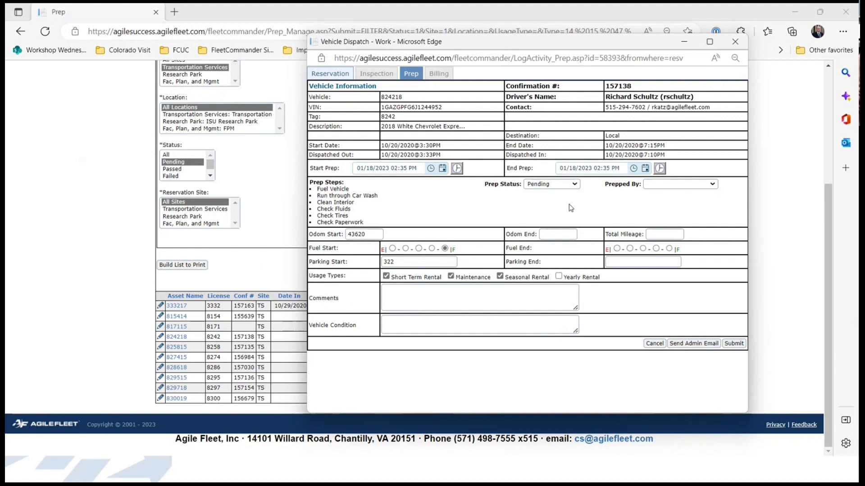
{"action": "left_click", "coordinate": [571, 184]}
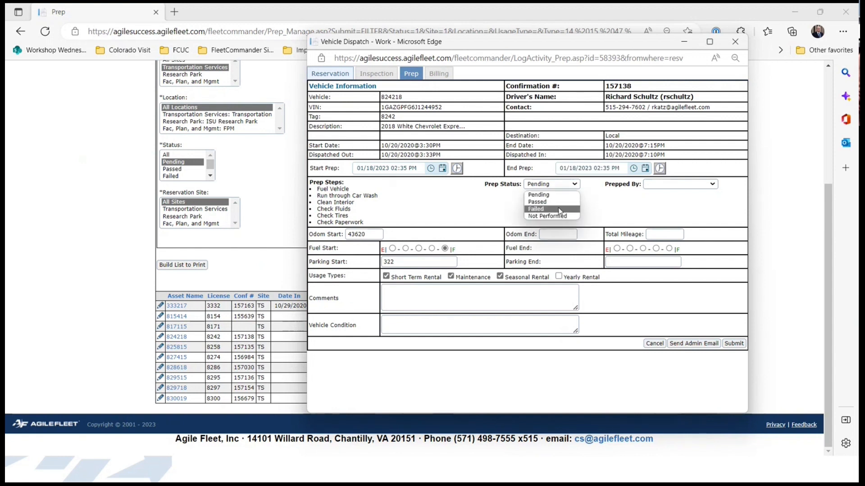
{"action": "left_click", "coordinate": [558, 202]}
{"action": "left_click", "coordinate": [712, 184]}
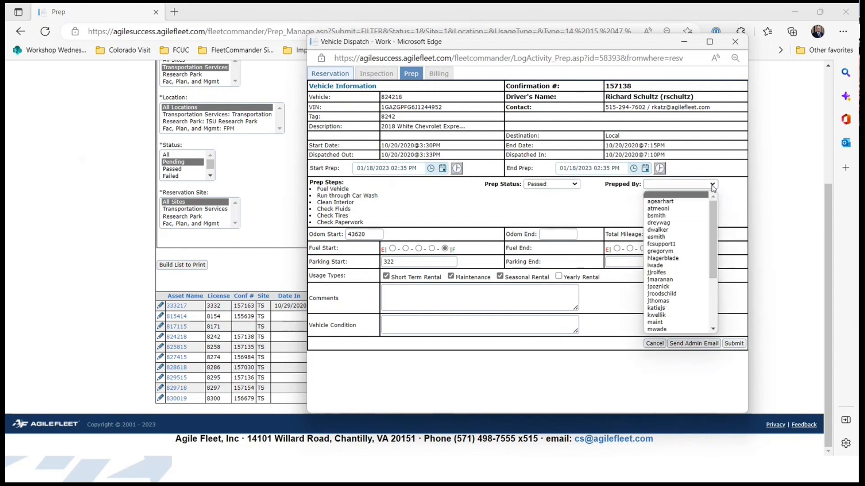
{"action": "left_click", "coordinate": [668, 294]}
Step: Enter 43621 as the ending odometer reading of vehicle 824218 and submit the prep record
{"action": "left_click", "coordinate": [558, 235]}
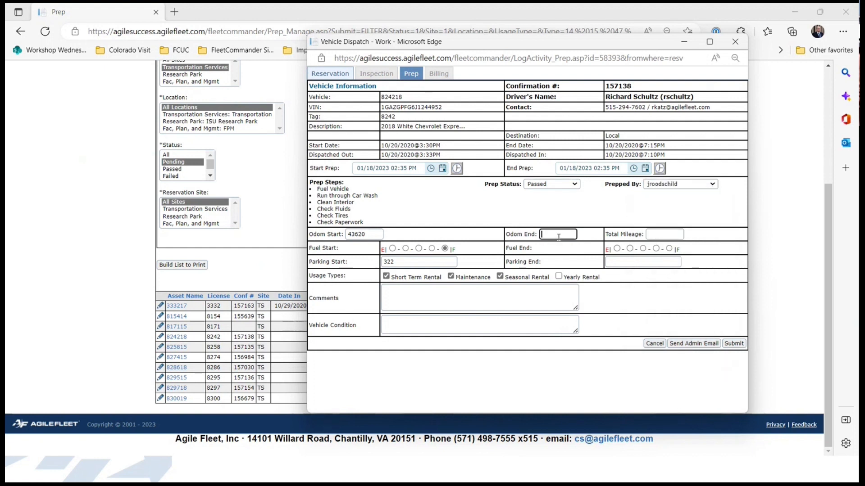
{"action": "type", "text": "43621"}
{"action": "left_click", "coordinate": [720, 262]}
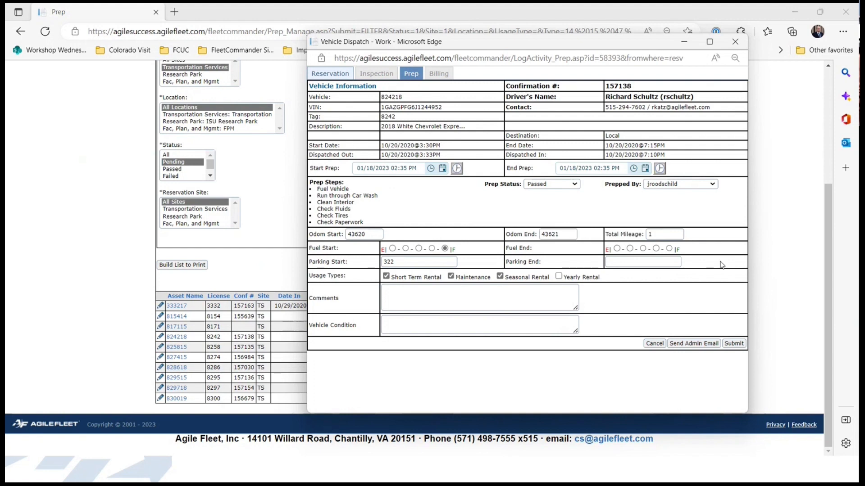
{"action": "left_click", "coordinate": [734, 342]}
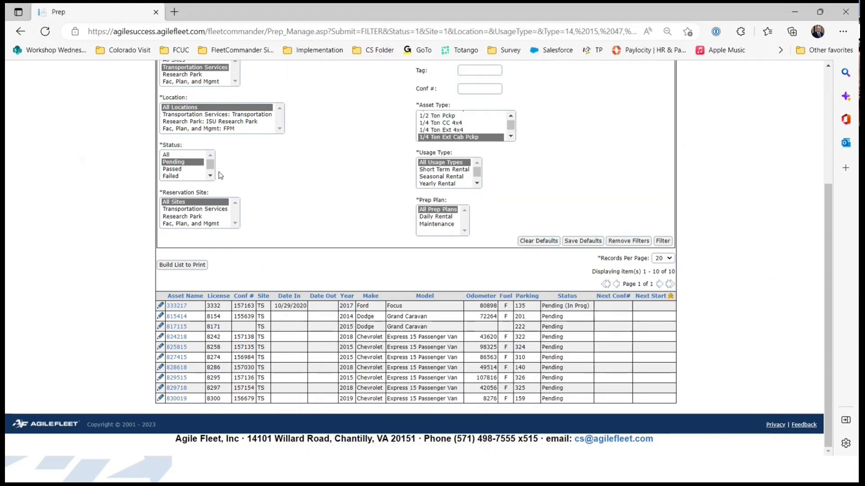
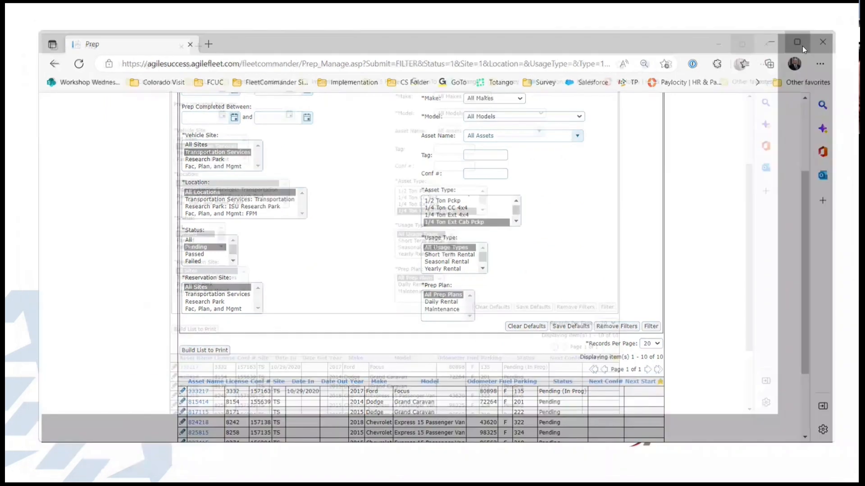
Step: Open the Transportation Services site settings for editing and go to its reservation settings
{"action": "scroll", "coordinate": [315, 225], "scroll_direction": "up", "scroll_amount": 3}
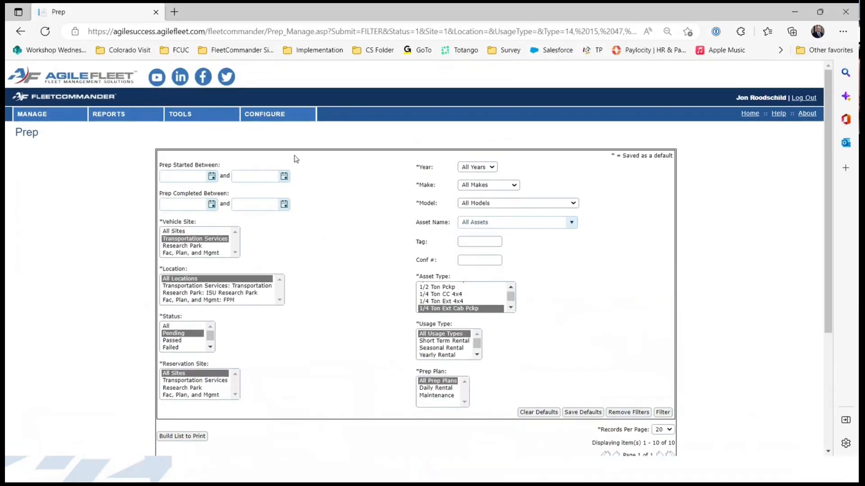
{"action": "left_click", "coordinate": [272, 119]}
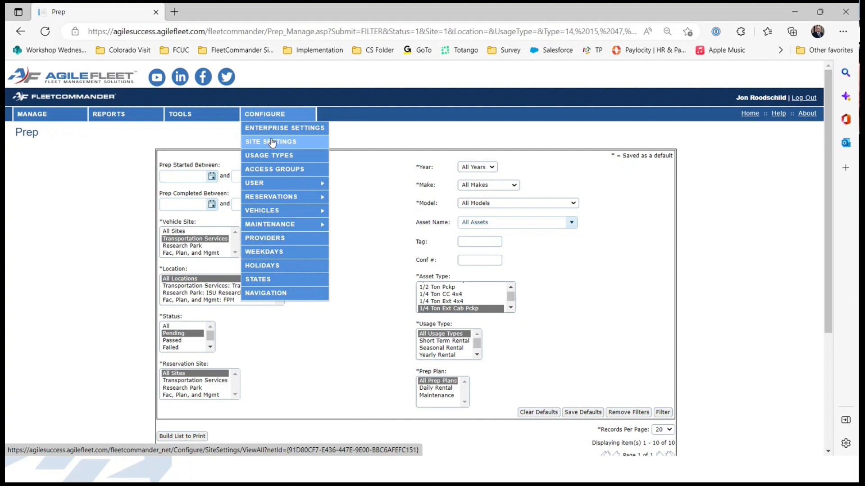
{"action": "left_click", "coordinate": [272, 142]}
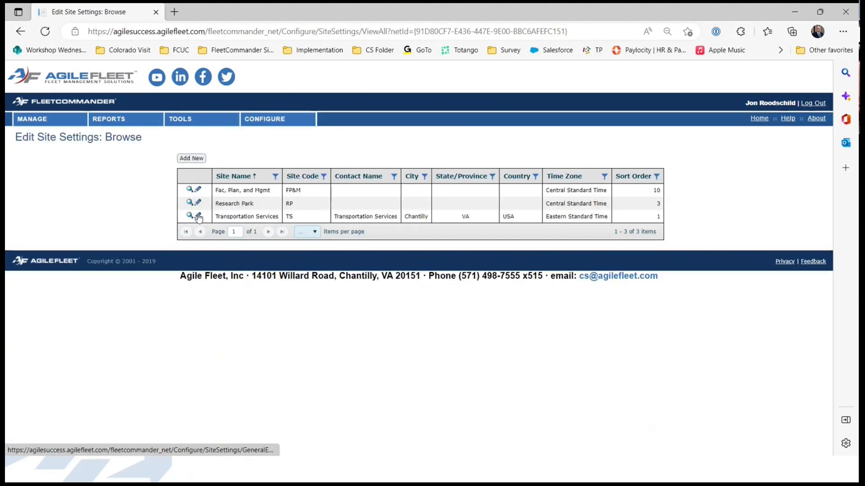
{"action": "left_click", "coordinate": [198, 216]}
{"action": "left_click", "coordinate": [247, 159]}
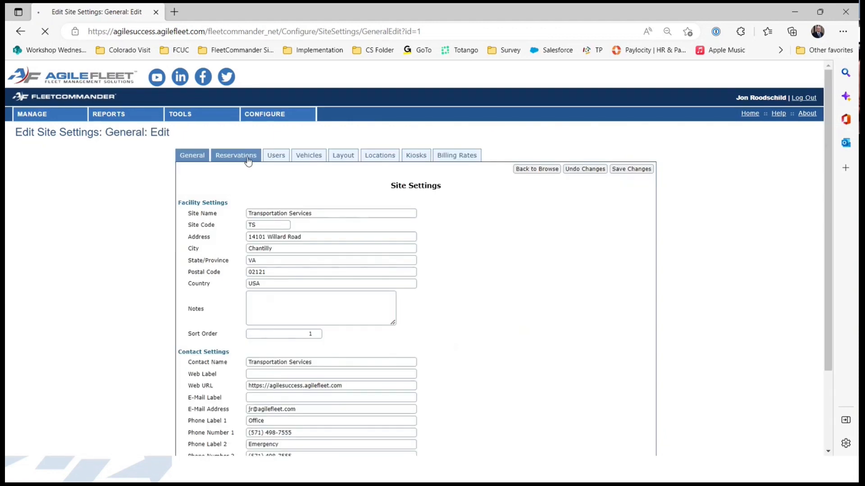
Step: Enable reservation-related e-mails for the Maintenance usage type in the Email Notifications section
{"action": "scroll", "coordinate": [248, 162], "scroll_direction": "down", "scroll_amount": 9}
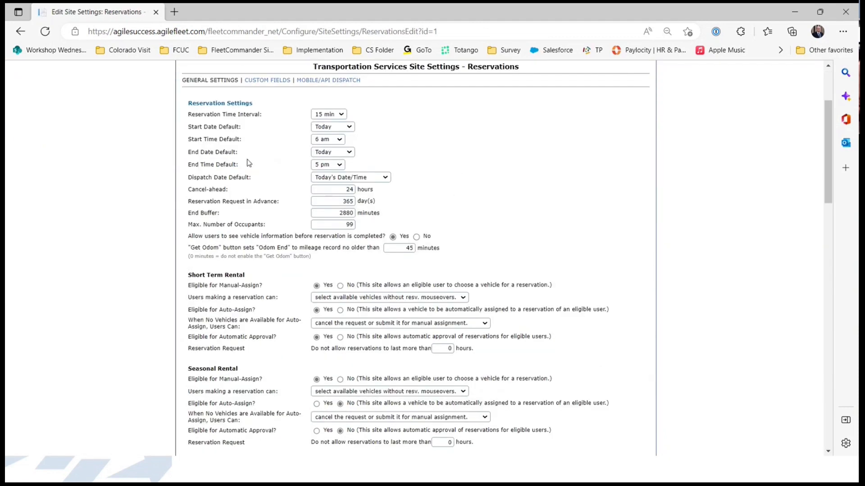
{"action": "scroll", "coordinate": [248, 163], "scroll_direction": "down", "scroll_amount": 4}
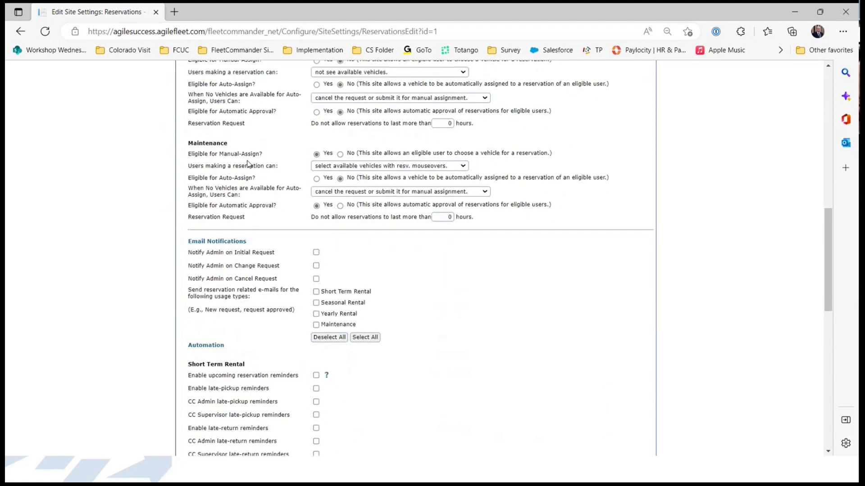
{"action": "scroll", "coordinate": [247, 164], "scroll_direction": "down", "scroll_amount": 1}
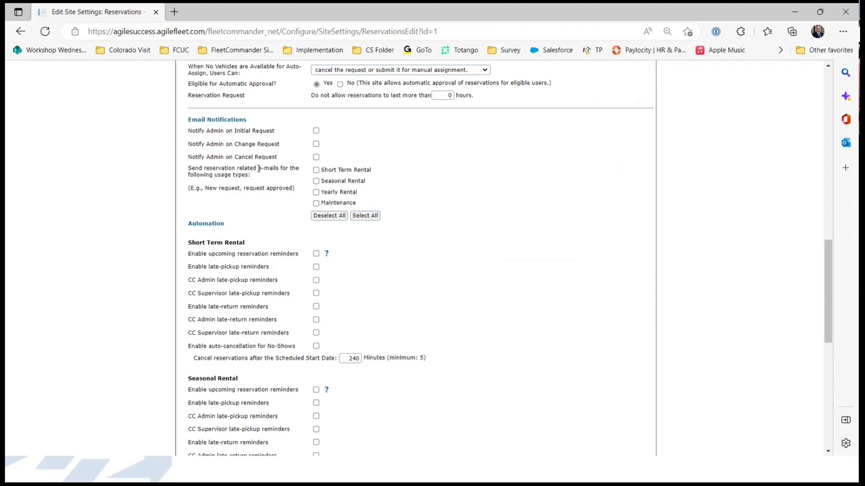
{"action": "left_click", "coordinate": [318, 204]}
{"action": "scroll", "coordinate": [491, 286], "scroll_direction": "up", "scroll_amount": 1}
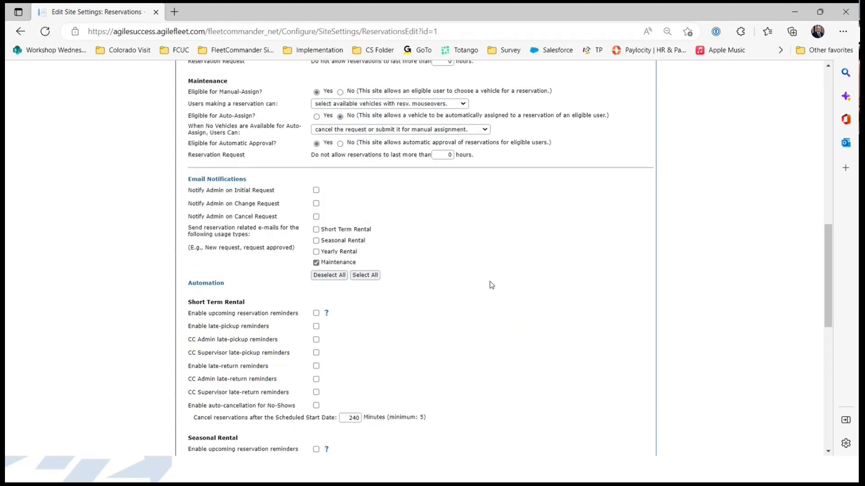
{"action": "scroll", "coordinate": [491, 286], "scroll_direction": "up", "scroll_amount": 1}
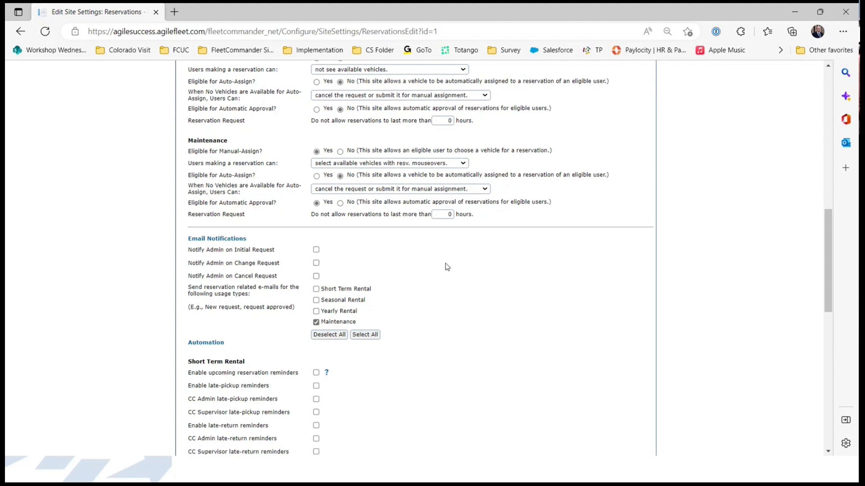
Step: Examine the automated reminder and no-show cancellation settings for each usage type, including Maintenance
{"action": "scroll", "coordinate": [447, 267], "scroll_direction": "down", "scroll_amount": 5}
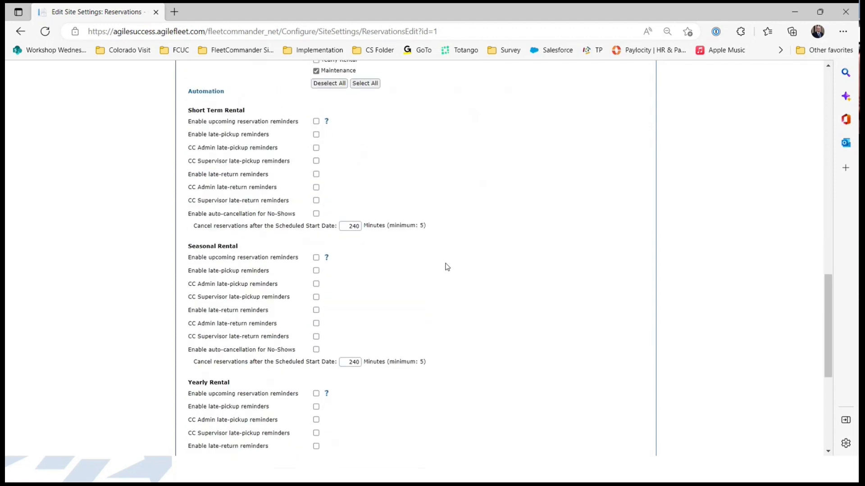
{"action": "scroll", "coordinate": [447, 267], "scroll_direction": "up", "scroll_amount": 4}
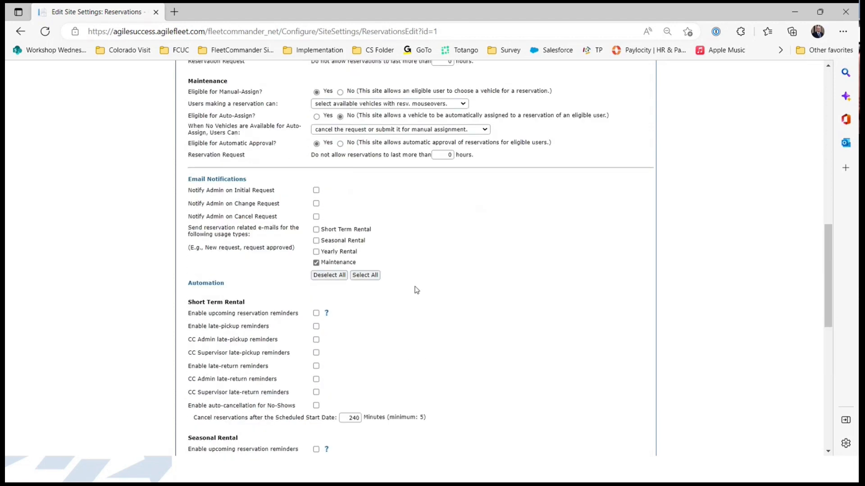
{"action": "scroll", "coordinate": [401, 291], "scroll_direction": "down", "scroll_amount": 10}
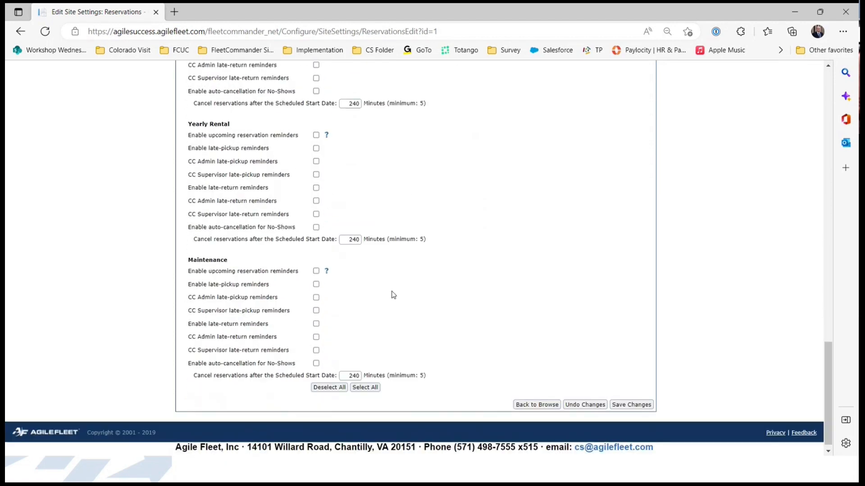
{"action": "scroll", "coordinate": [393, 295], "scroll_direction": "up", "scroll_amount": 4}
{"action": "scroll", "coordinate": [218, 162], "scroll_direction": "up", "scroll_amount": 3}
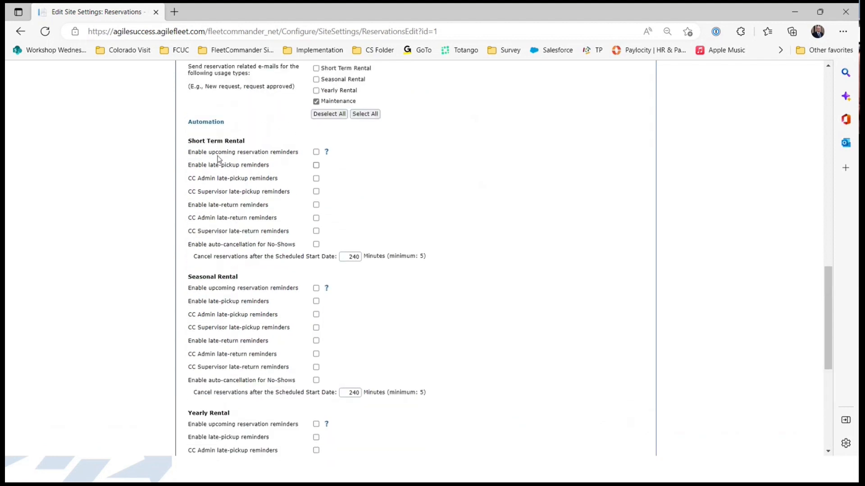
{"action": "scroll", "coordinate": [266, 263], "scroll_direction": "down", "scroll_amount": 7}
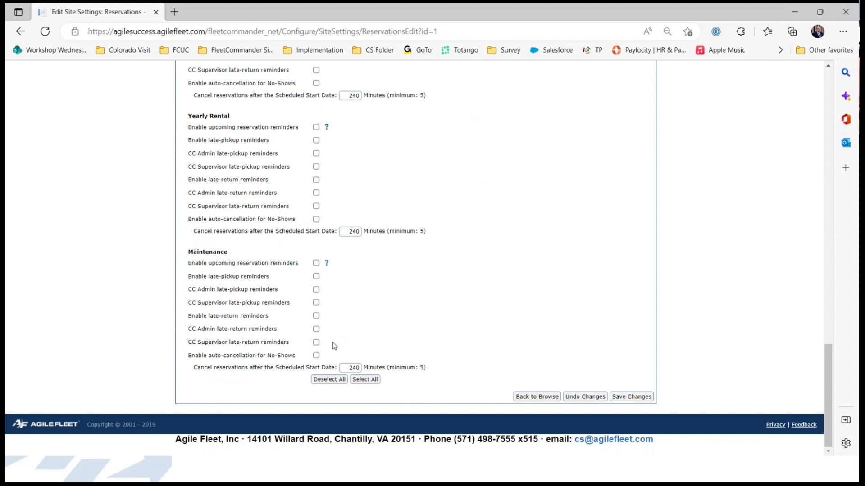
{"action": "scroll", "coordinate": [475, 327], "scroll_direction": "down", "scroll_amount": 2}
{"action": "scroll", "coordinate": [476, 329], "scroll_direction": "down", "scroll_amount": 2}
{"action": "scroll", "coordinate": [460, 262], "scroll_direction": "up", "scroll_amount": 4}
{"action": "scroll", "coordinate": [460, 263], "scroll_direction": "up", "scroll_amount": 3}
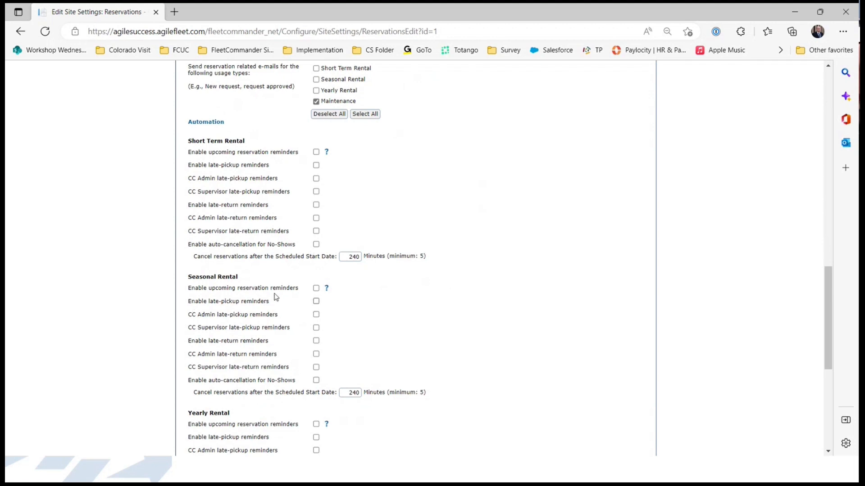
{"action": "scroll", "coordinate": [278, 240], "scroll_direction": "up", "scroll_amount": 1}
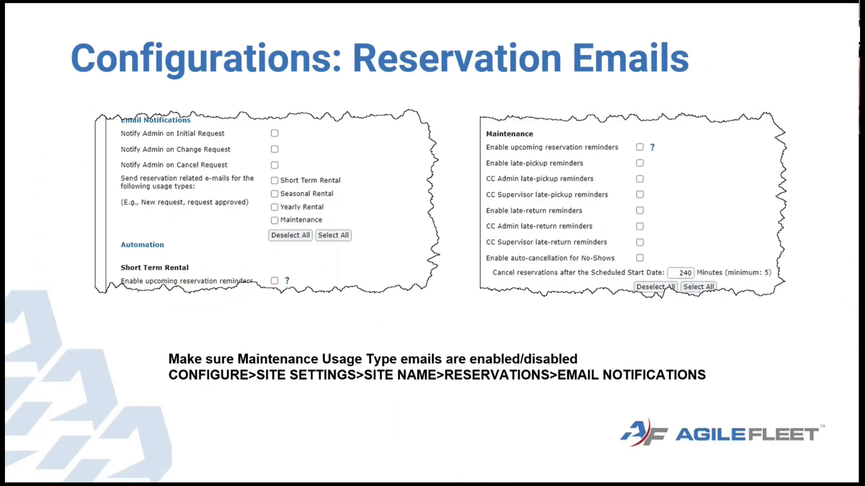
Step: Advance the presentation to the Reservation Page configuration slide and bring the browser window back maximized
{"action": "left_click", "coordinate": [37, 474]}
{"action": "left_click", "coordinate": [37, 474]}
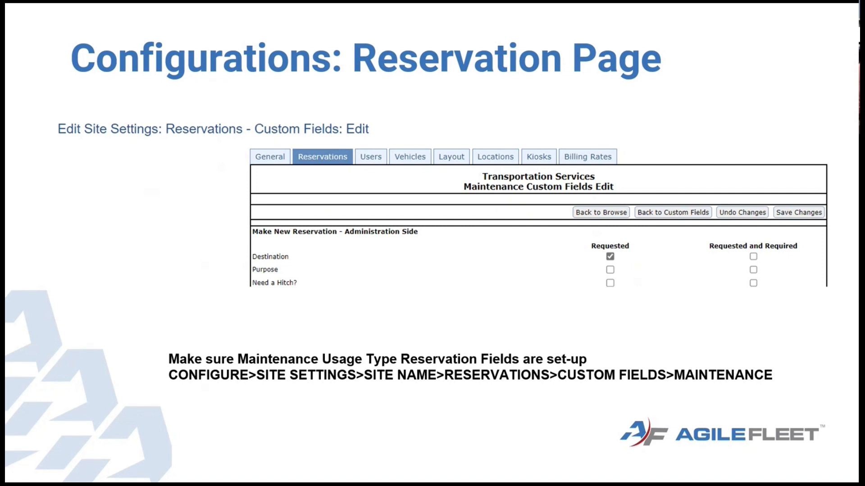
{"action": "left_click_drag", "start_coordinate": [864, 157], "coordinate": [514, 81]}
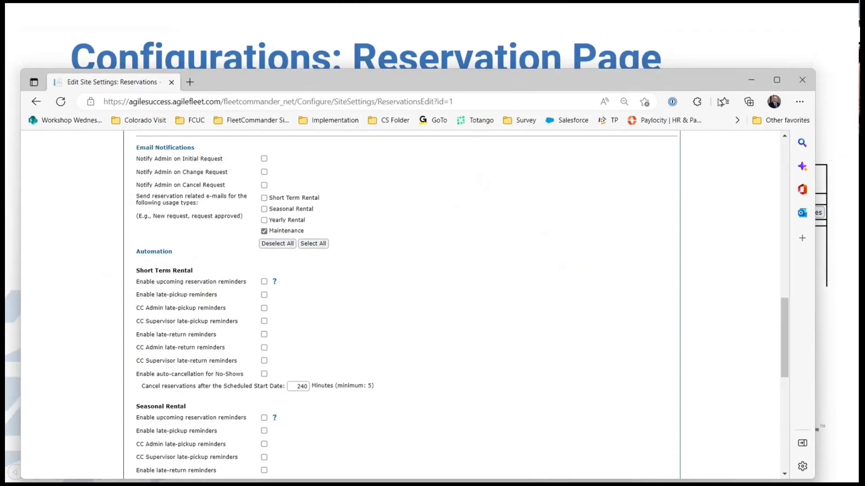
{"action": "left_click", "coordinate": [776, 80]}
Step: Open the site's reservation custom fields and start editing those of the Maintenance usage type
{"action": "scroll", "coordinate": [528, 310], "scroll_direction": "up", "scroll_amount": 10}
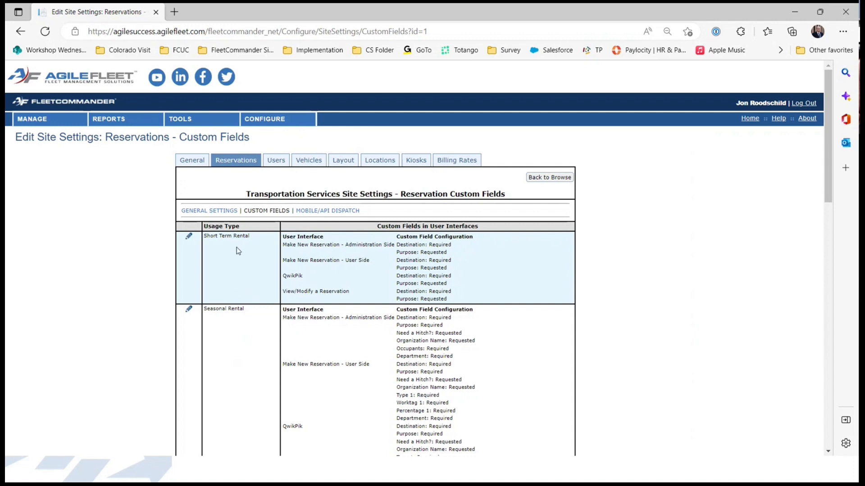
{"action": "scroll", "coordinate": [226, 242], "scroll_direction": "down", "scroll_amount": 1}
{"action": "scroll", "coordinate": [226, 249], "scroll_direction": "down", "scroll_amount": 15}
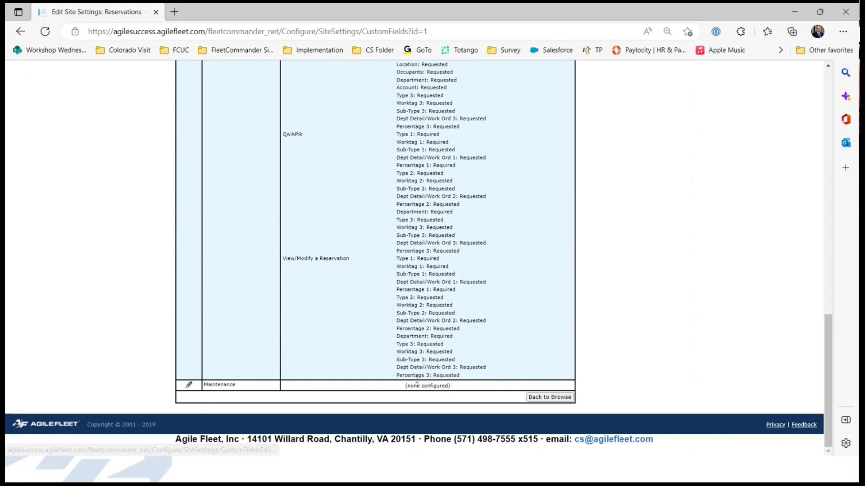
{"action": "left_click", "coordinate": [189, 387]}
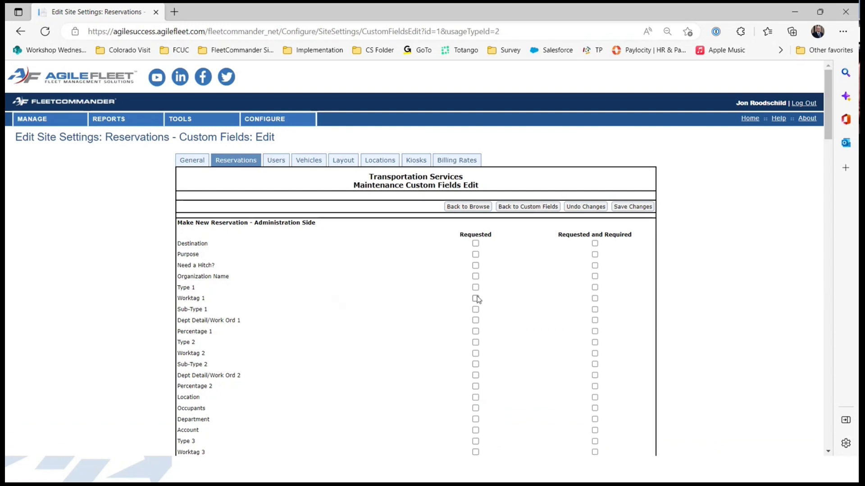
Step: Mark Destination and Account as Requested under Make New Reservation - Administration Side
{"action": "left_click", "coordinate": [476, 244]}
{"action": "scroll", "coordinate": [441, 390], "scroll_direction": "down", "scroll_amount": 1}
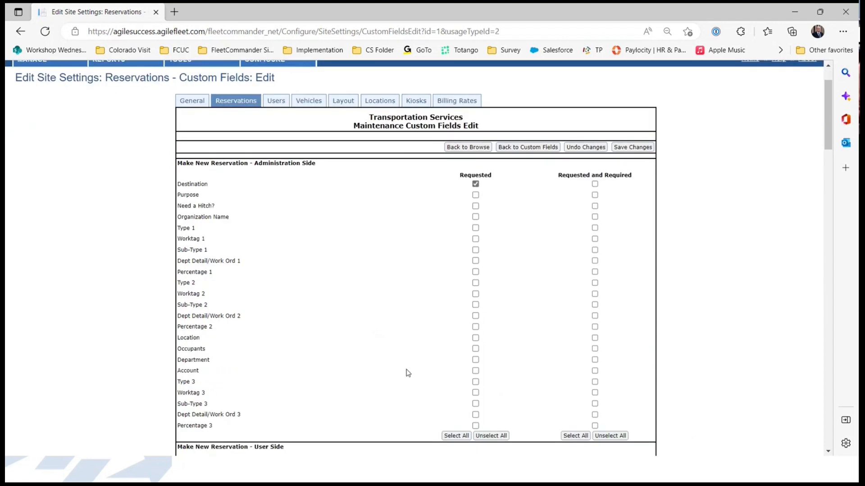
{"action": "left_click", "coordinate": [475, 372]}
Step: Look through the Maintenance custom field sections for User Side, QwikPik and View/Modify a Reservation
{"action": "scroll", "coordinate": [246, 228], "scroll_direction": "down", "scroll_amount": 1}
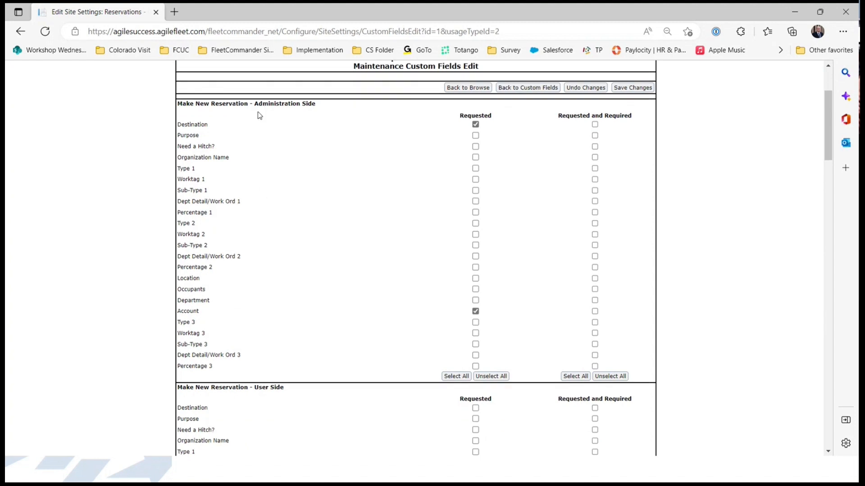
{"action": "scroll", "coordinate": [285, 158], "scroll_direction": "down", "scroll_amount": 2}
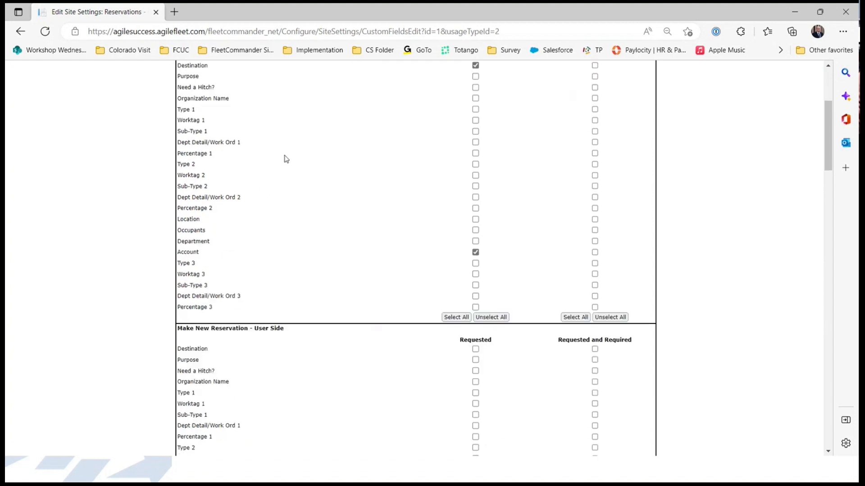
{"action": "scroll", "coordinate": [317, 364], "scroll_direction": "down", "scroll_amount": 5}
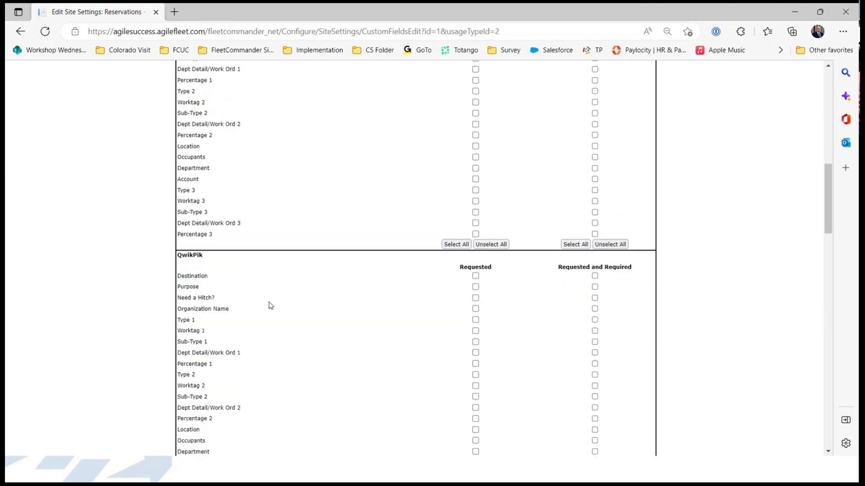
{"action": "scroll", "coordinate": [284, 323], "scroll_direction": "down", "scroll_amount": 5}
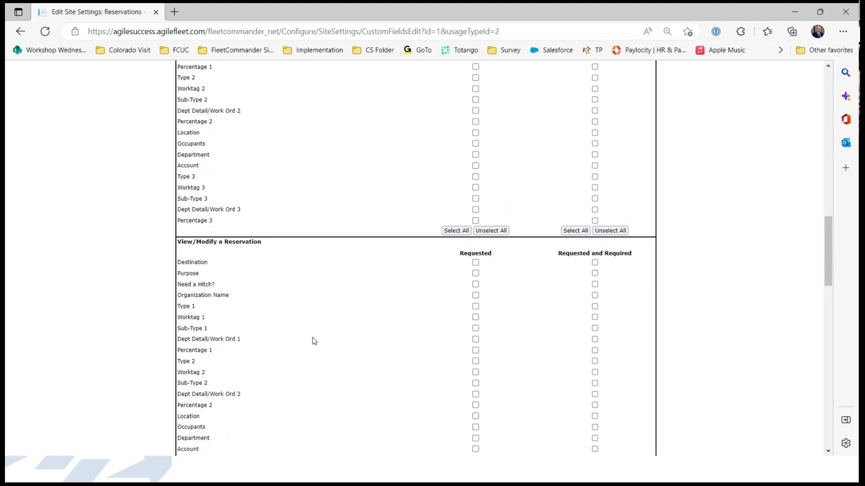
{"action": "scroll", "coordinate": [314, 341], "scroll_direction": "down", "scroll_amount": 1}
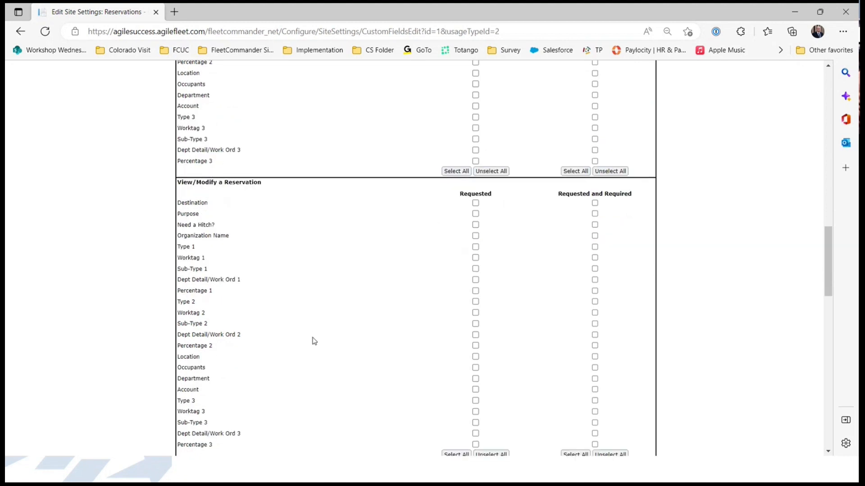
{"action": "scroll", "coordinate": [314, 341], "scroll_direction": "up", "scroll_amount": 1}
{"action": "scroll", "coordinate": [315, 341], "scroll_direction": "down", "scroll_amount": 5}
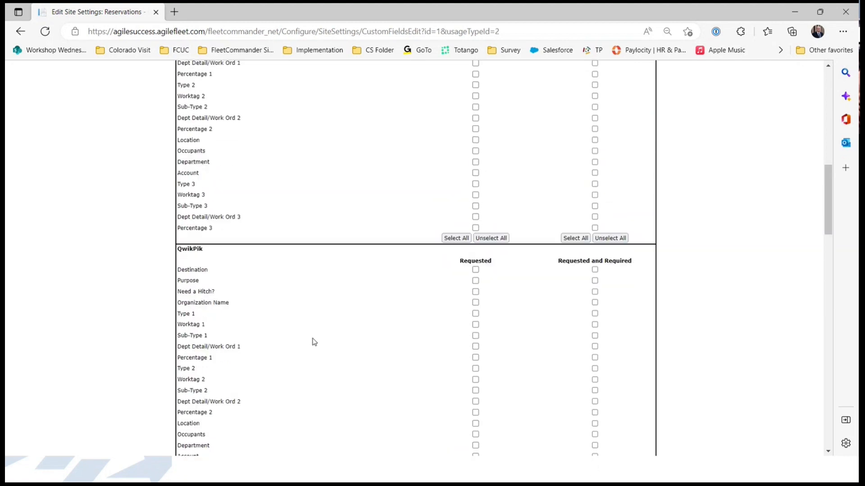
{"action": "scroll", "coordinate": [313, 340], "scroll_direction": "down", "scroll_amount": 4}
{"action": "scroll", "coordinate": [331, 338], "scroll_direction": "up", "scroll_amount": 1}
{"action": "scroll", "coordinate": [373, 452], "scroll_direction": "down", "scroll_amount": 1}
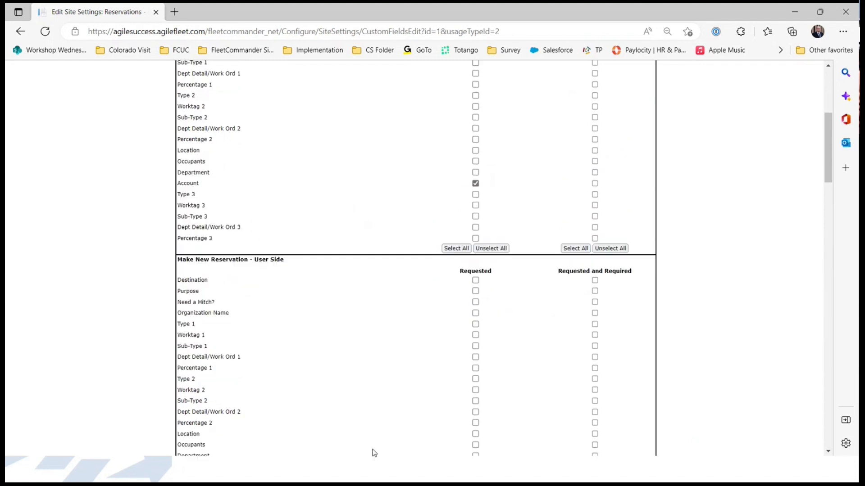
Step: Mark Destination and Department as Requested under Make New Reservation - User Side
{"action": "scroll", "coordinate": [374, 453], "scroll_direction": "down", "scroll_amount": 3}
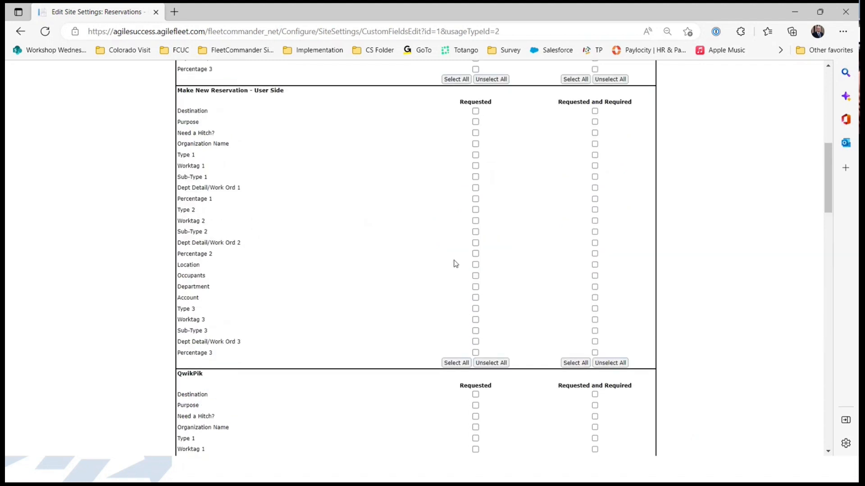
{"action": "left_click", "coordinate": [475, 112]}
{"action": "left_click", "coordinate": [476, 287]}
Step: Mark Destination and Location as Requested in the QwikPik section of the Maintenance custom fields
{"action": "scroll", "coordinate": [356, 225], "scroll_direction": "down", "scroll_amount": 5}
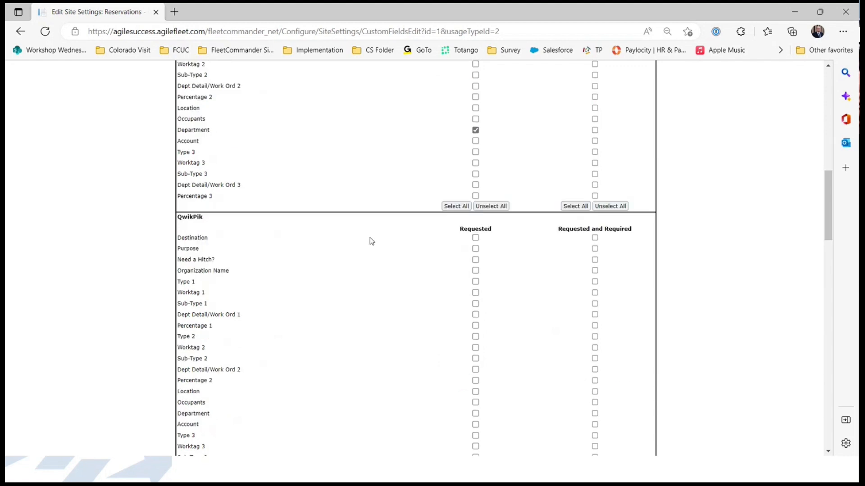
{"action": "scroll", "coordinate": [453, 231], "scroll_direction": "up", "scroll_amount": 4}
{"action": "scroll", "coordinate": [453, 232], "scroll_direction": "down", "scroll_amount": 3}
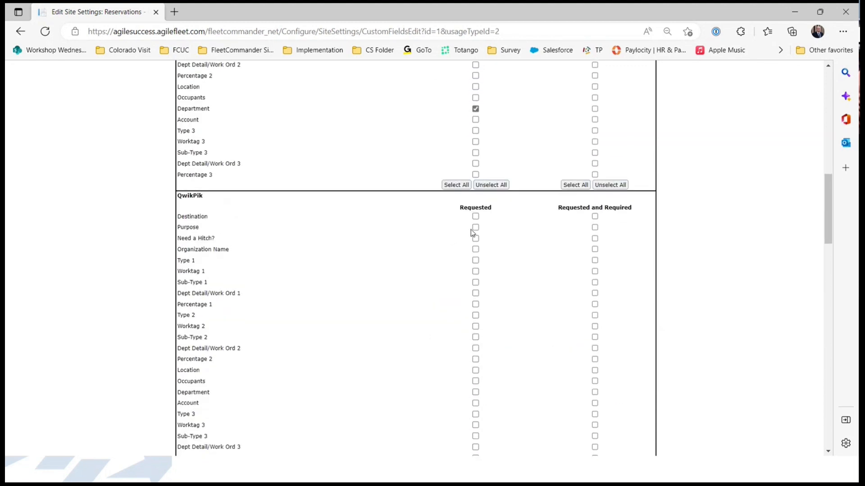
{"action": "left_click", "coordinate": [476, 217]}
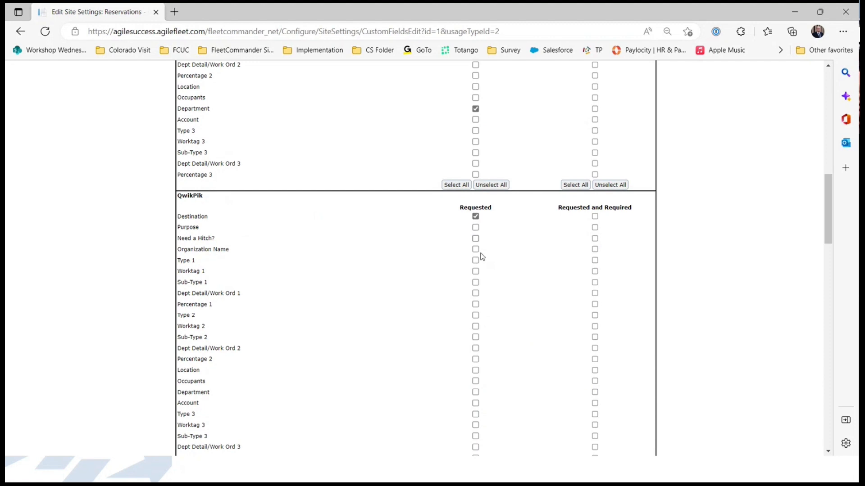
{"action": "left_click", "coordinate": [476, 371]}
{"action": "scroll", "coordinate": [478, 372], "scroll_direction": "down", "scroll_amount": 2}
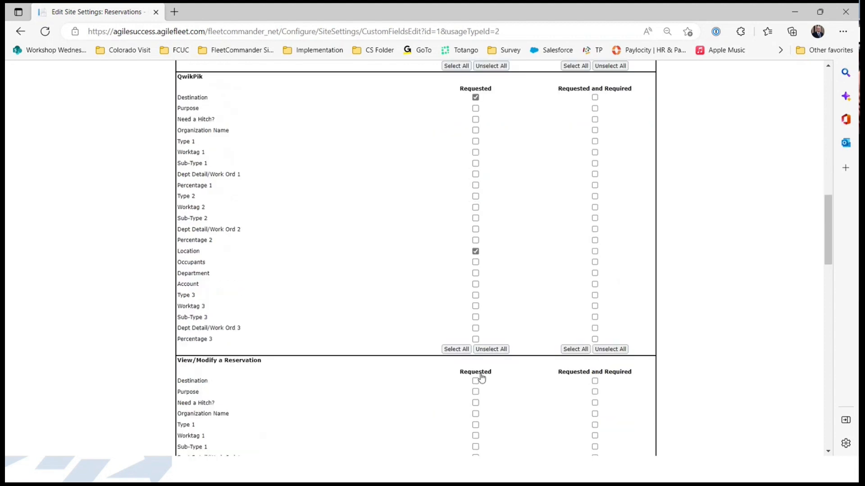
{"action": "scroll", "coordinate": [480, 371], "scroll_direction": "up", "scroll_amount": 1}
{"action": "scroll", "coordinate": [481, 370], "scroll_direction": "up", "scroll_amount": 1}
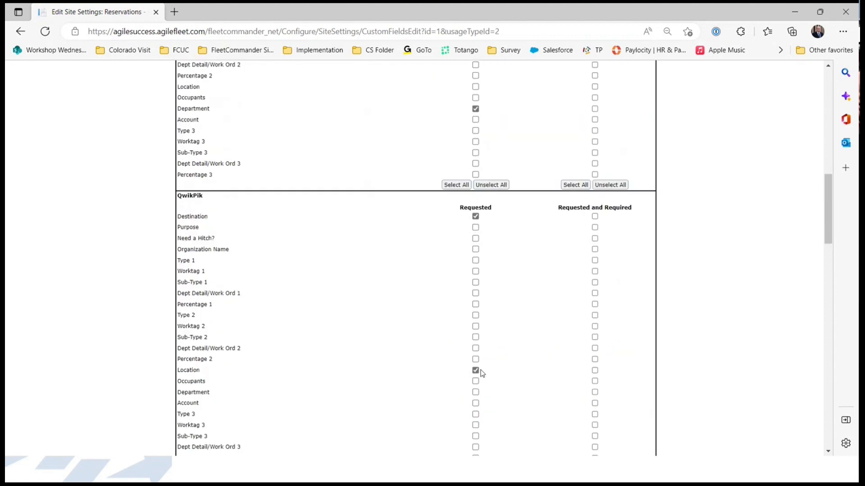
Step: Mark Destination and Department as Requested in the View/Modify a Reservation section of the Maintenance custom fields
{"action": "scroll", "coordinate": [481, 373], "scroll_direction": "down", "scroll_amount": 2}
{"action": "scroll", "coordinate": [481, 371], "scroll_direction": "down", "scroll_amount": 2}
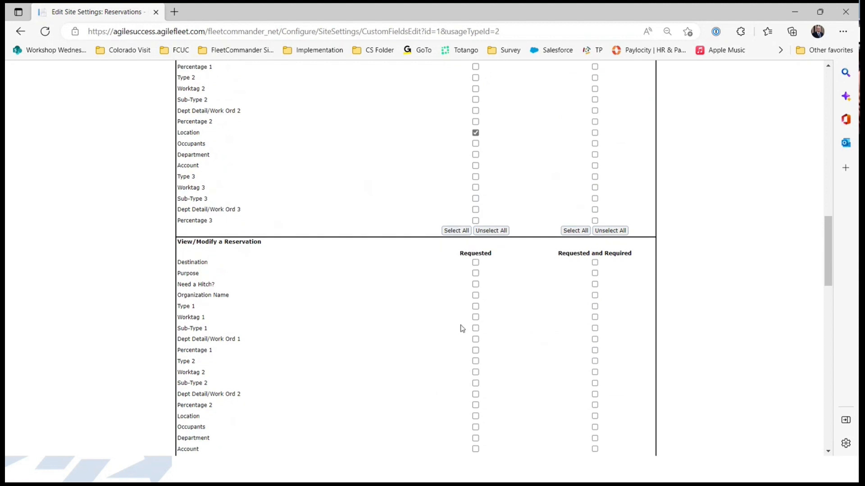
{"action": "left_click", "coordinate": [475, 263]}
{"action": "scroll", "coordinate": [484, 324], "scroll_direction": "down", "scroll_amount": 2}
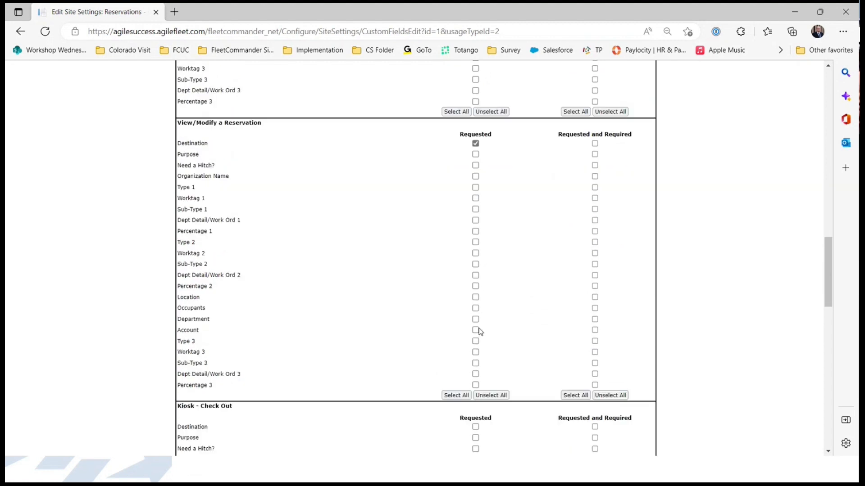
{"action": "left_click", "coordinate": [476, 319]}
Step: Look through the Maintenance custom field sections, from Make New Reservation - Administration Side down to the kiosk check-out and check-in sections
{"action": "scroll", "coordinate": [478, 332], "scroll_direction": "down", "scroll_amount": 3}
{"action": "scroll", "coordinate": [501, 334], "scroll_direction": "up", "scroll_amount": 10}
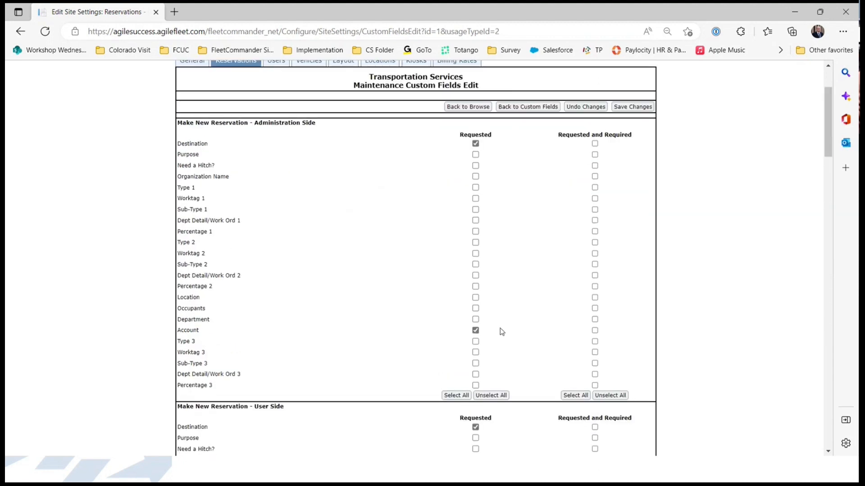
{"action": "scroll", "coordinate": [496, 361], "scroll_direction": "down", "scroll_amount": 4}
{"action": "scroll", "coordinate": [500, 364], "scroll_direction": "up", "scroll_amount": 2}
{"action": "scroll", "coordinate": [507, 363], "scroll_direction": "down", "scroll_amount": 7}
{"action": "scroll", "coordinate": [511, 360], "scroll_direction": "down", "scroll_amount": 15}
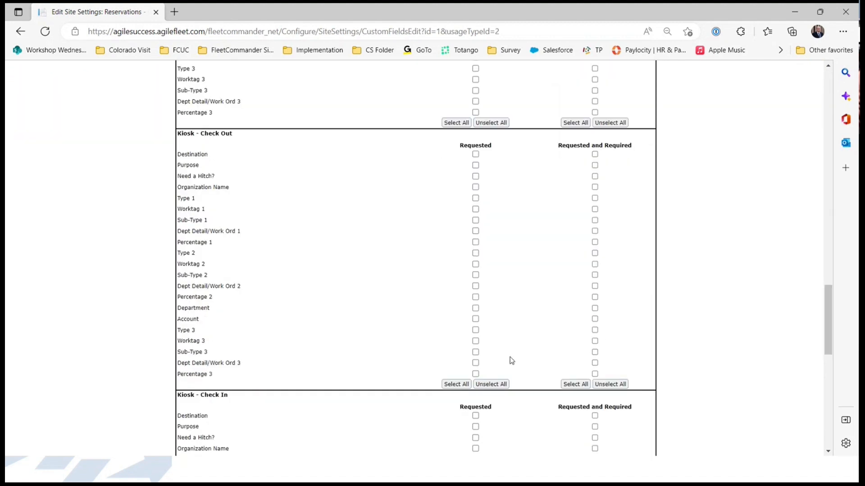
{"action": "scroll", "coordinate": [532, 369], "scroll_direction": "up", "scroll_amount": 13}
{"action": "scroll", "coordinate": [537, 366], "scroll_direction": "up", "scroll_amount": 15}
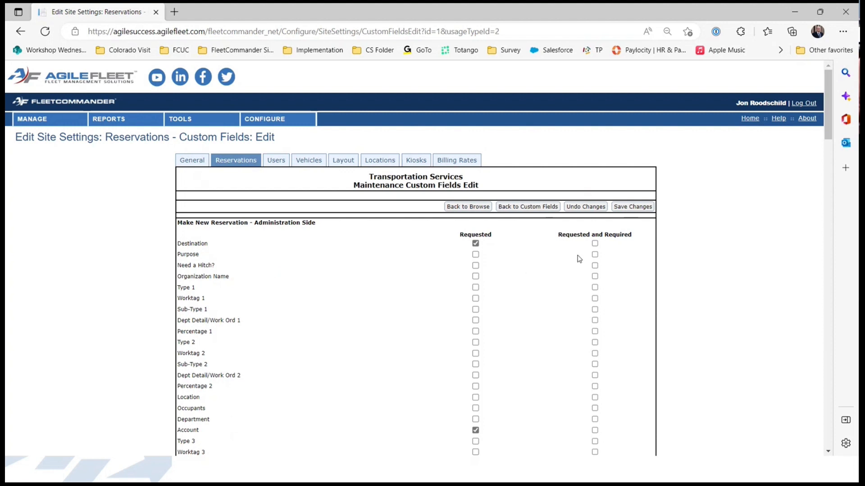
Step: Under Make New Reservation - Administration Side, mark Destination and Department as Requested and Required, and clear Requested for Destination and Account
{"action": "left_click", "coordinate": [594, 243]}
{"action": "left_click", "coordinate": [475, 243]}
{"action": "left_click", "coordinate": [475, 431]}
{"action": "left_click", "coordinate": [596, 421]}
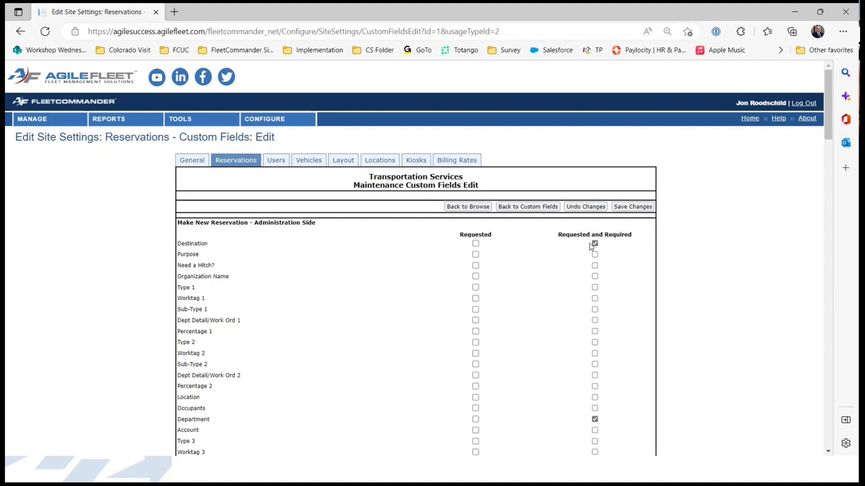
Step: Make Department Requested but not required under Make New Reservation - Administration Side, and move the browser window aside
{"action": "scroll", "coordinate": [589, 259], "scroll_direction": "down", "scroll_amount": 1}
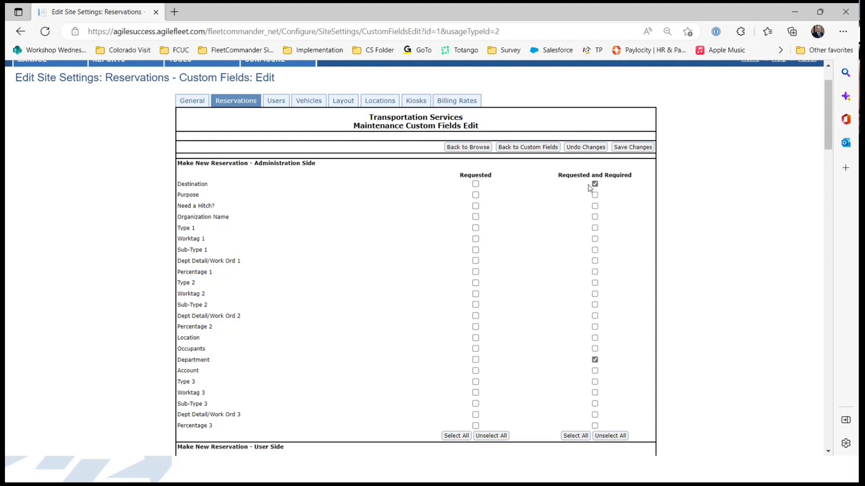
{"action": "left_click", "coordinate": [475, 360]}
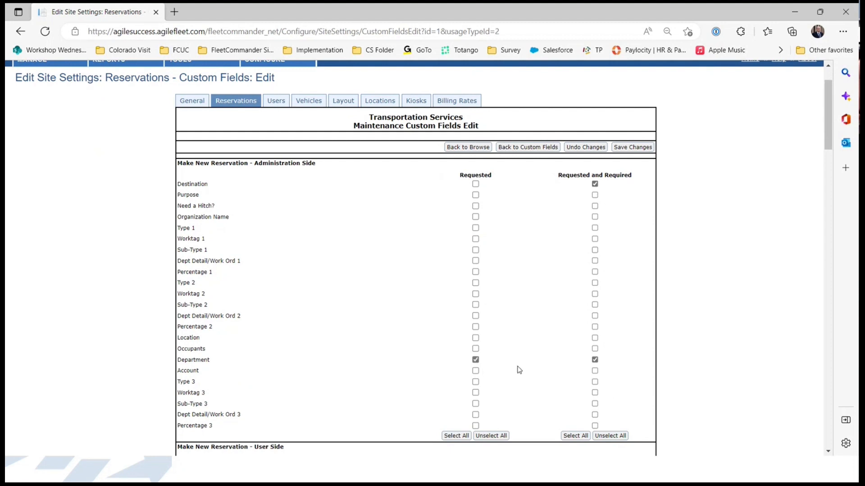
{"action": "left_click", "coordinate": [595, 360]}
{"action": "left_click_drag", "start_coordinate": [333, 9], "coordinate": [761, 200]}
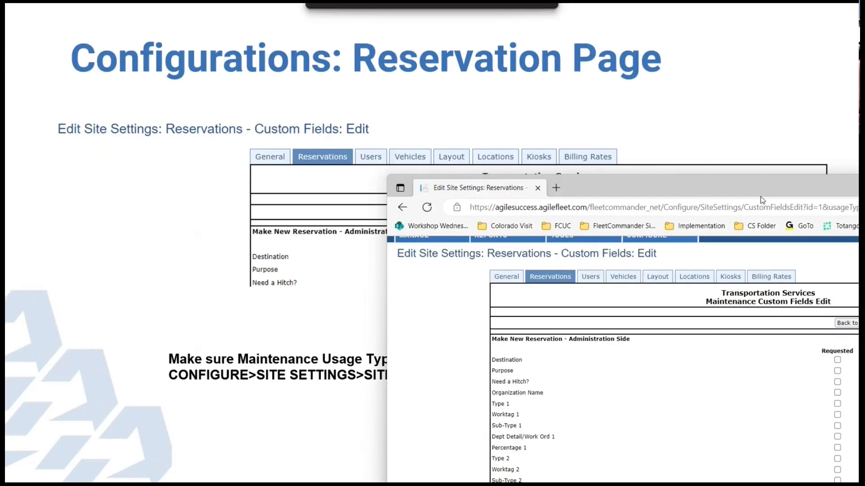
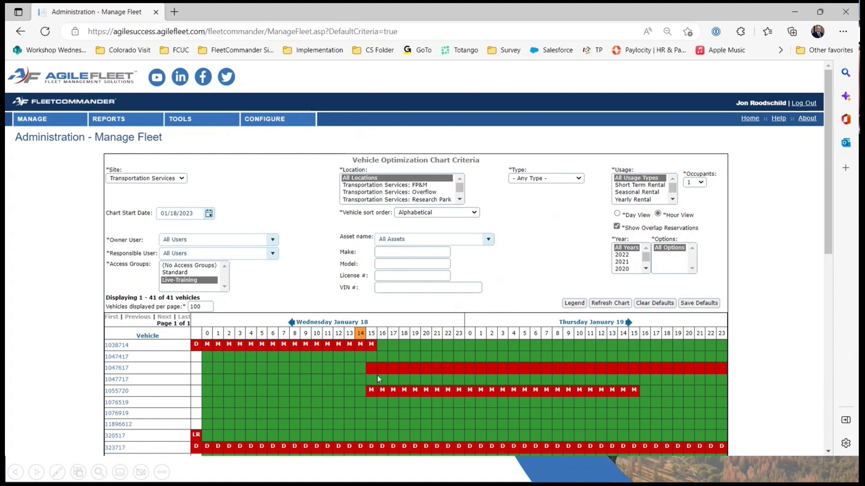
Step: Look over the vehicle optimization chart and open the Vehicle Use Dashboard
{"action": "scroll", "coordinate": [378, 375], "scroll_direction": "down", "scroll_amount": 3}
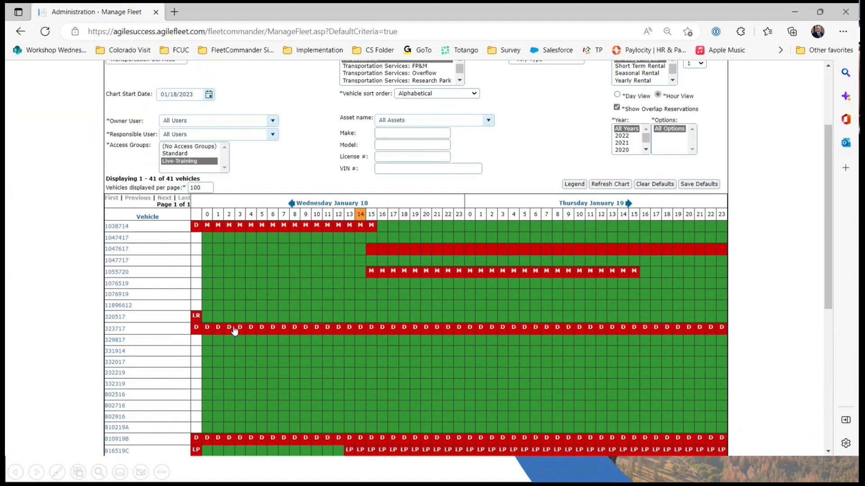
{"action": "scroll", "coordinate": [320, 305], "scroll_direction": "up", "scroll_amount": 3}
{"action": "left_click", "coordinate": [37, 120]}
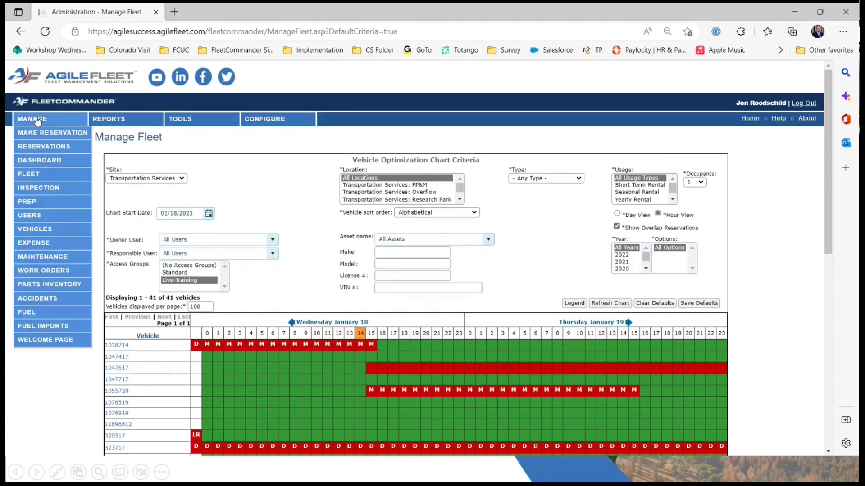
{"action": "left_click", "coordinate": [45, 161]}
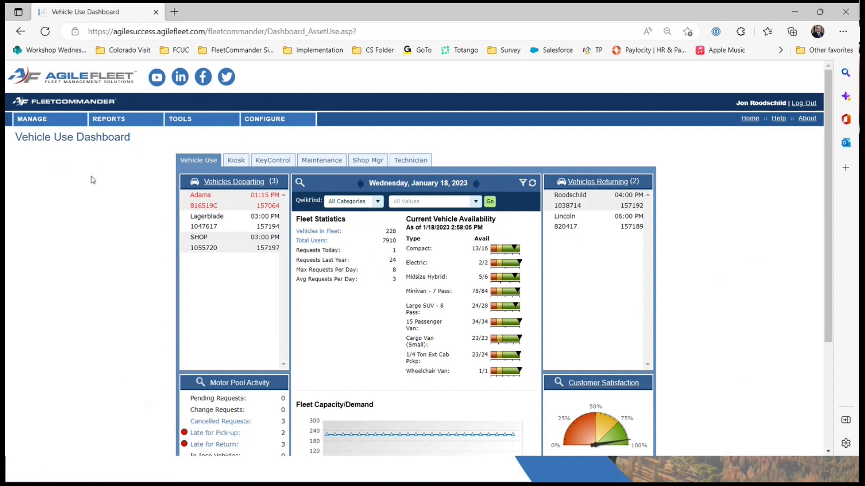
Step: Return to the fleet management page and filter the vehicle optimization chart to the type Large SUV - 8 Pass
{"action": "left_click", "coordinate": [32, 122]}
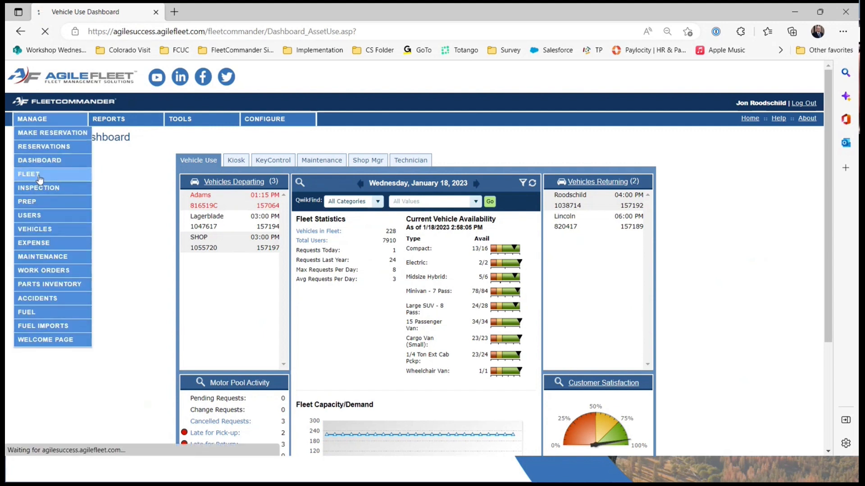
{"action": "left_click", "coordinate": [39, 179]}
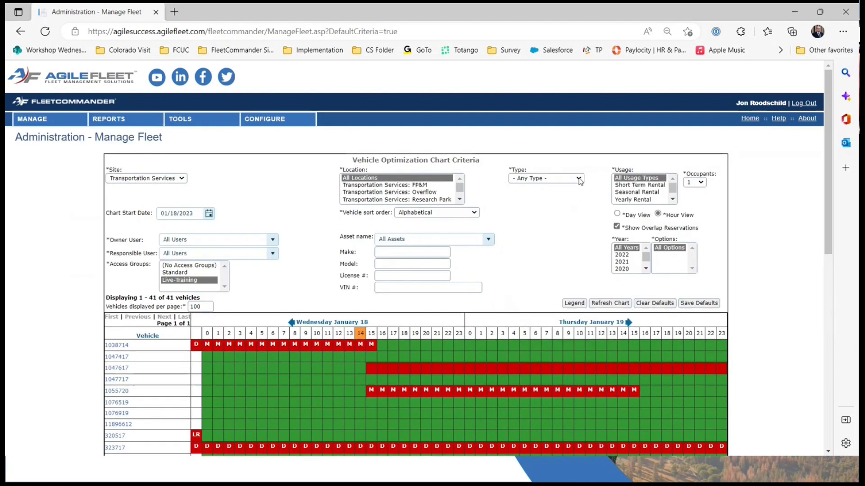
{"action": "left_click", "coordinate": [578, 179]}
{"action": "left_click", "coordinate": [561, 225]}
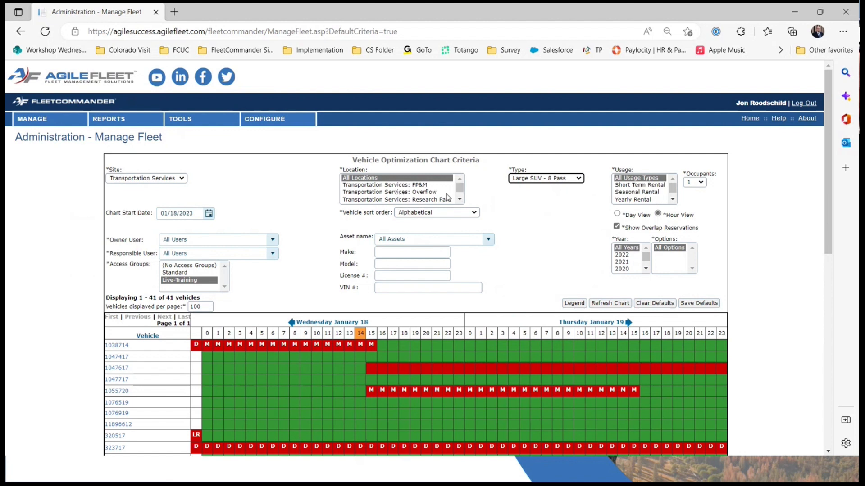
{"action": "scroll", "coordinate": [448, 198], "scroll_direction": "down", "scroll_amount": 2}
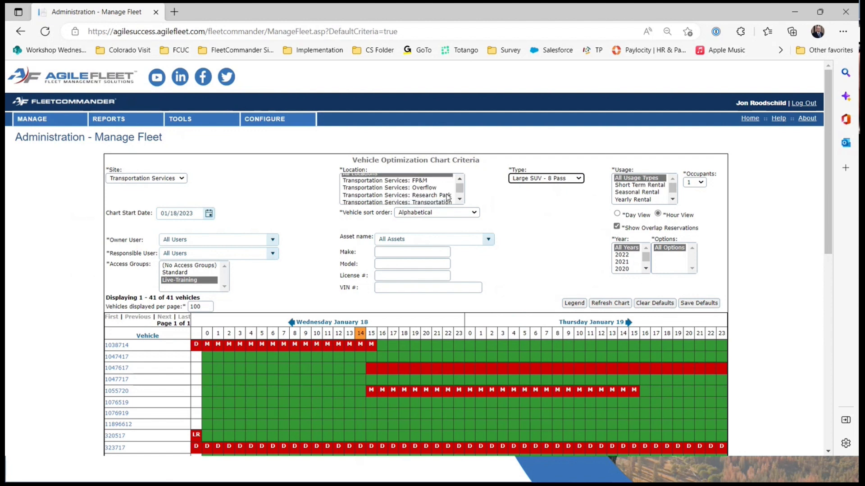
{"action": "left_click", "coordinate": [541, 236]}
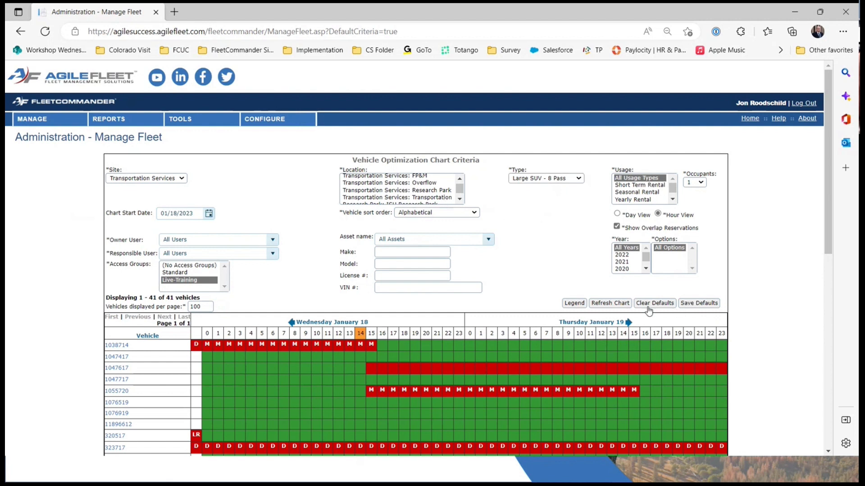
{"action": "left_click", "coordinate": [624, 306]}
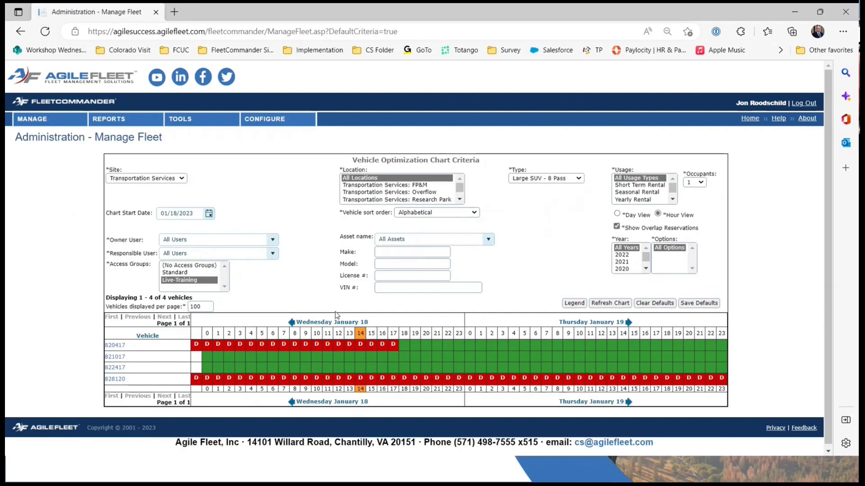
Step: Filter the vehicle optimization chart to the type Minivan - 7 Pass
{"action": "left_click", "coordinate": [578, 175]}
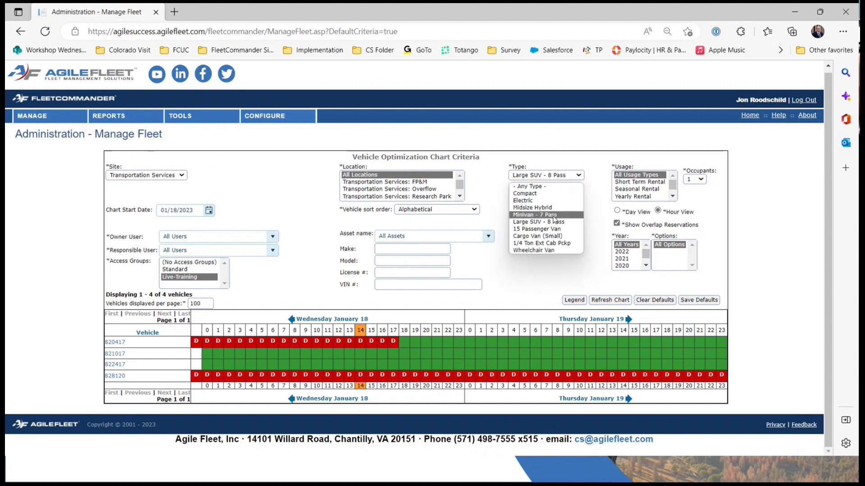
{"action": "left_click", "coordinate": [534, 218]}
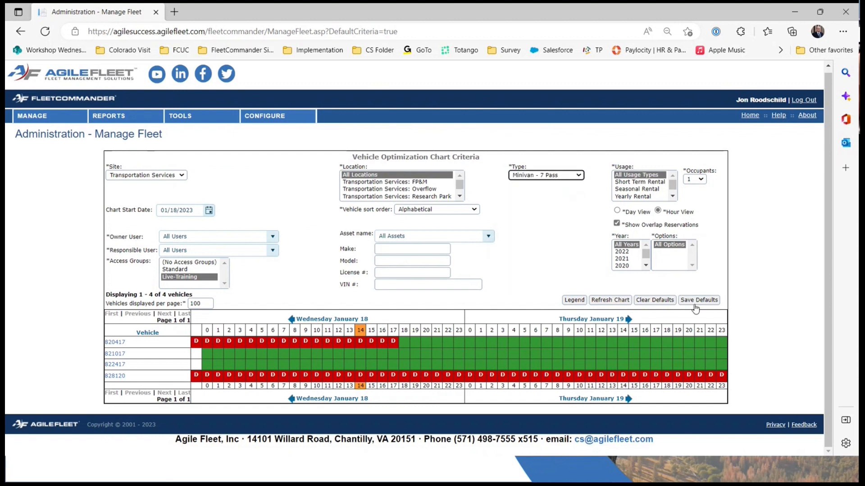
{"action": "left_click", "coordinate": [621, 302]}
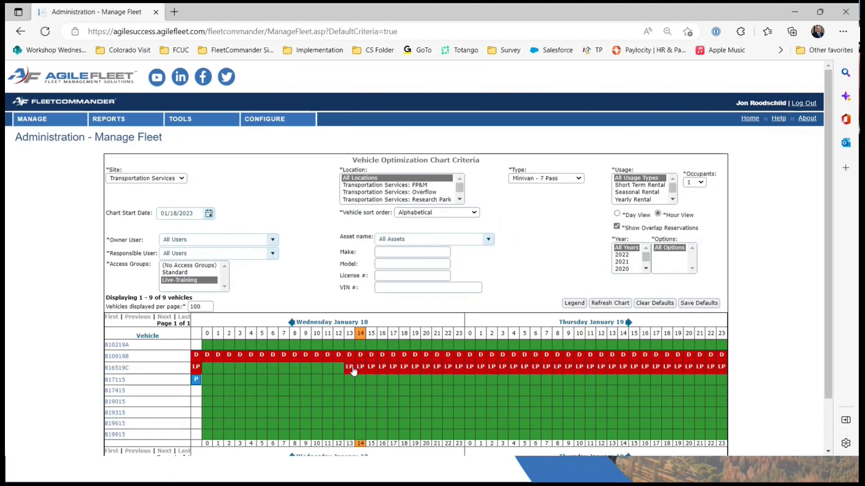
Step: Open the reservation booked on vehicle 816519C from the chart and review its details
{"action": "mouse_move", "coordinate": [352, 372]}
{"action": "mouse_move", "coordinate": [131, 351]}
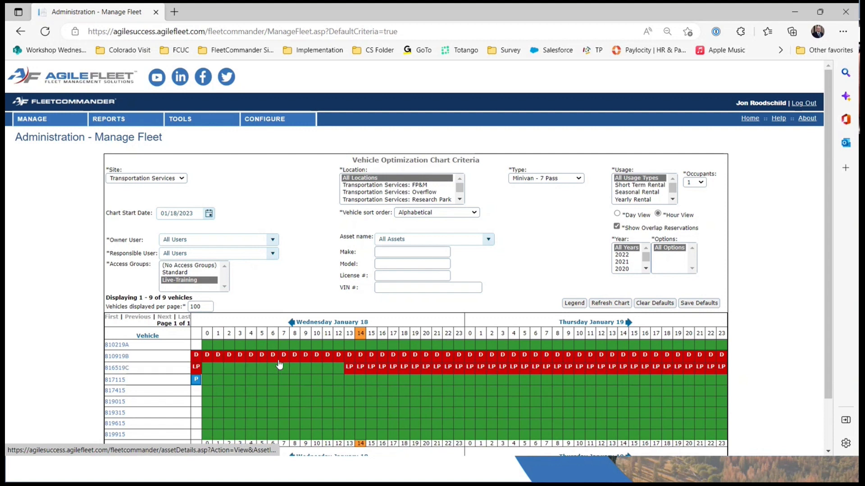
{"action": "left_click", "coordinate": [616, 356]}
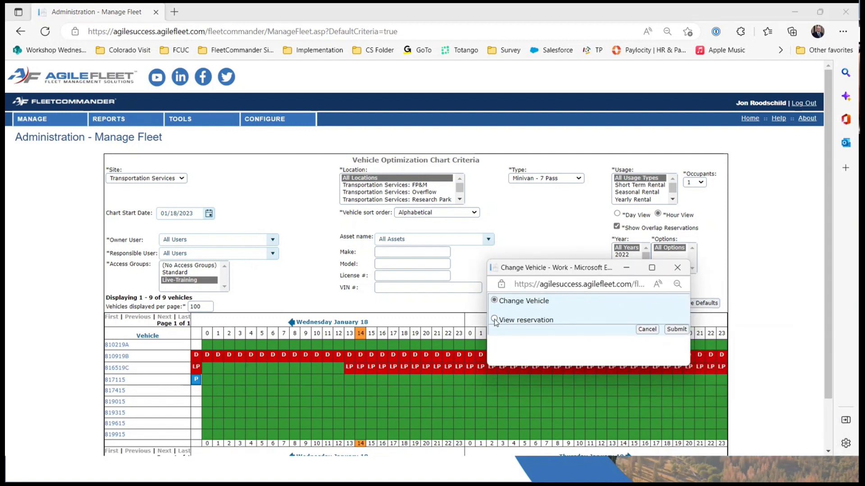
{"action": "left_click", "coordinate": [495, 320]}
{"action": "left_click", "coordinate": [675, 332]}
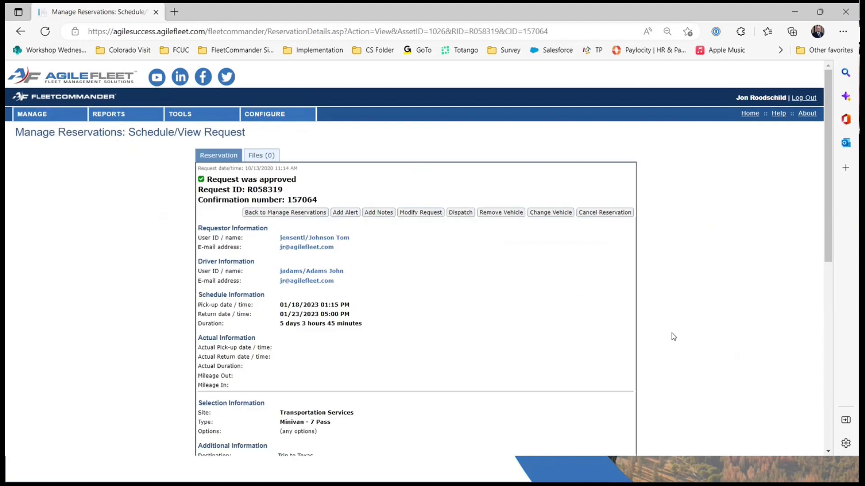
{"action": "scroll", "coordinate": [534, 313], "scroll_direction": "down", "scroll_amount": 3}
{"action": "scroll", "coordinate": [575, 232], "scroll_direction": "up", "scroll_amount": 3}
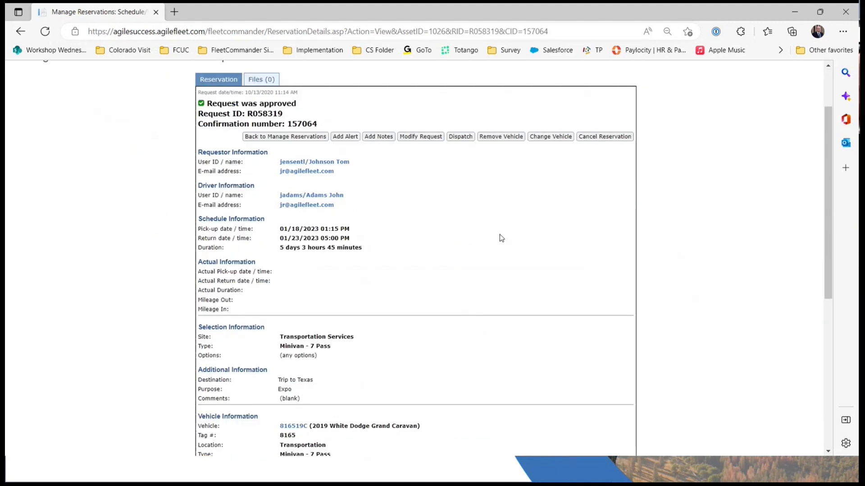
Step: Start changing the vehicle on this reservation and look over the selectable minivans and their availability chart
{"action": "left_click", "coordinate": [553, 215]}
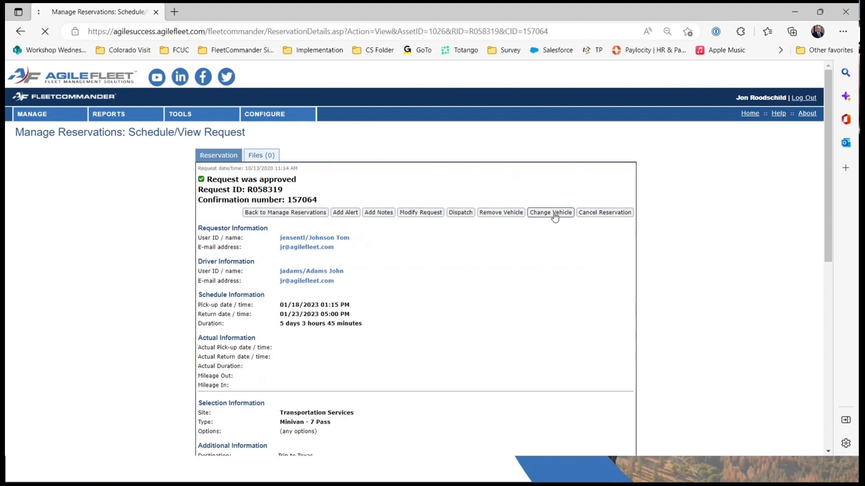
{"action": "scroll", "coordinate": [445, 220], "scroll_direction": "down", "scroll_amount": 4}
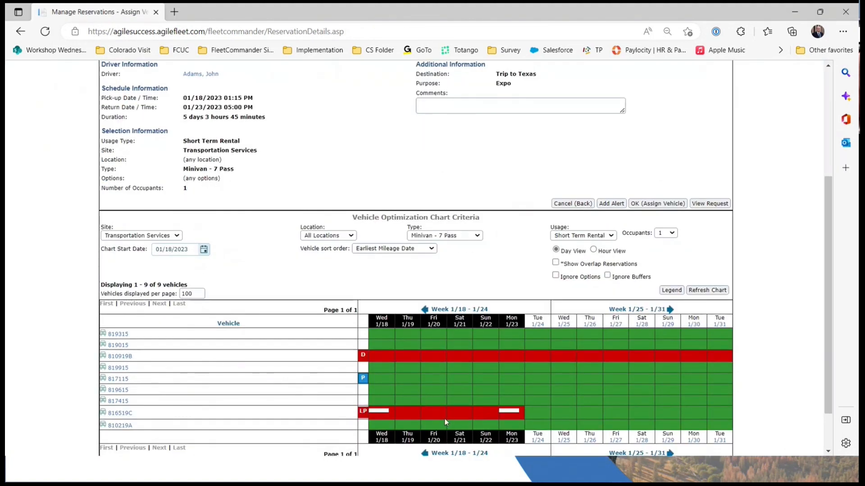
{"action": "scroll", "coordinate": [406, 384], "scroll_direction": "up", "scroll_amount": 4}
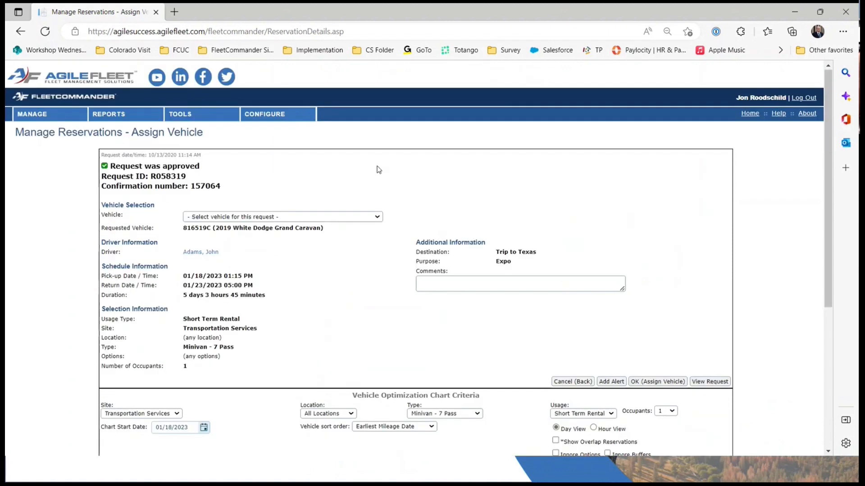
{"action": "left_click", "coordinate": [377, 217]}
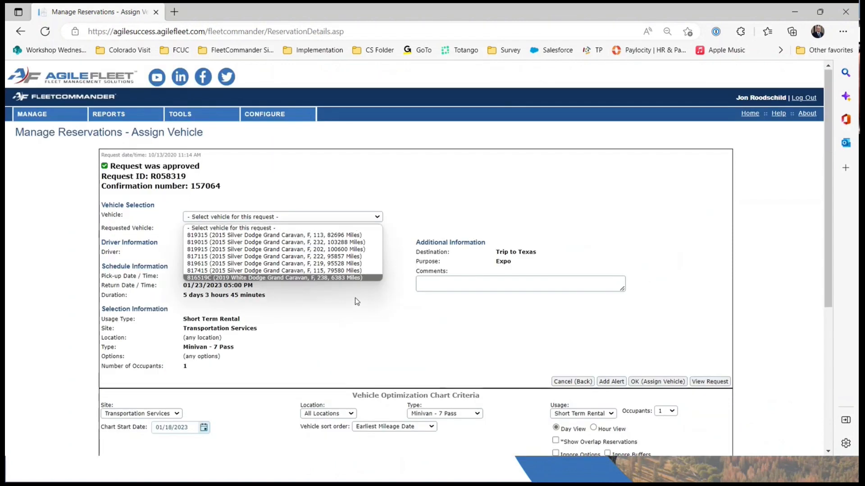
{"action": "scroll", "coordinate": [368, 314], "scroll_direction": "down", "scroll_amount": 2}
{"action": "scroll", "coordinate": [369, 314], "scroll_direction": "down", "scroll_amount": 3}
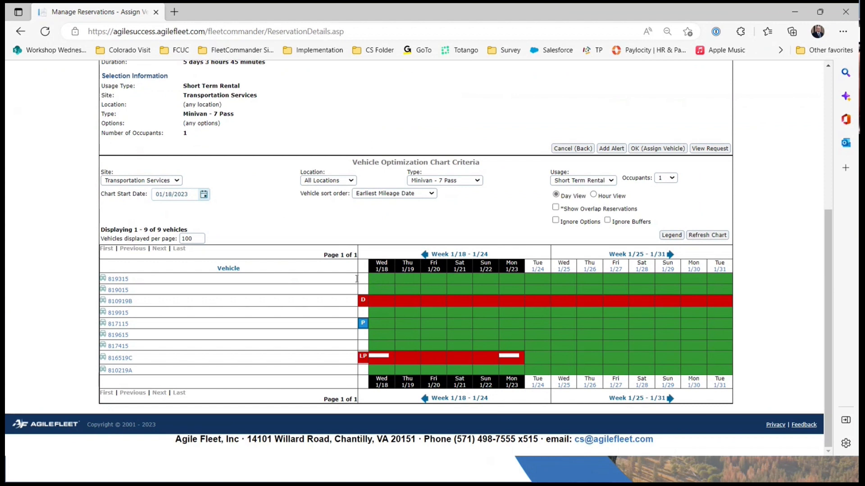
Step: Try to select vehicle 810219A for the reservation, and choose vehicle 817415 instead
{"action": "left_click", "coordinate": [104, 373]}
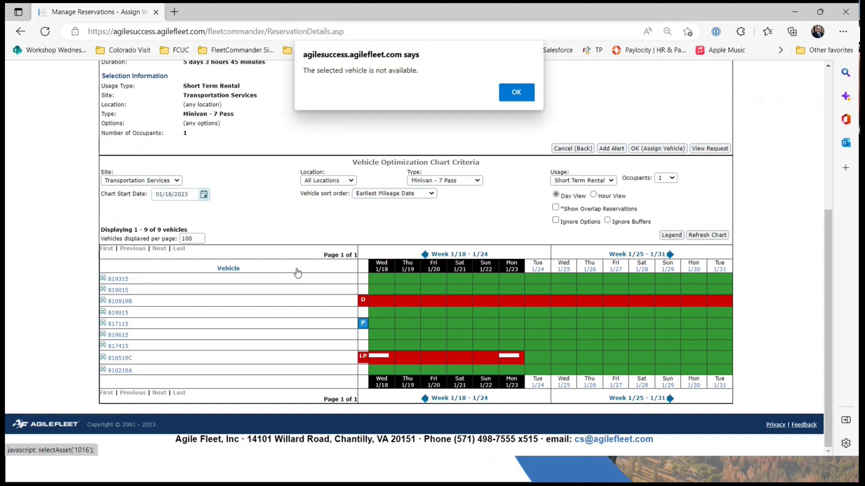
{"action": "left_click", "coordinate": [513, 92]}
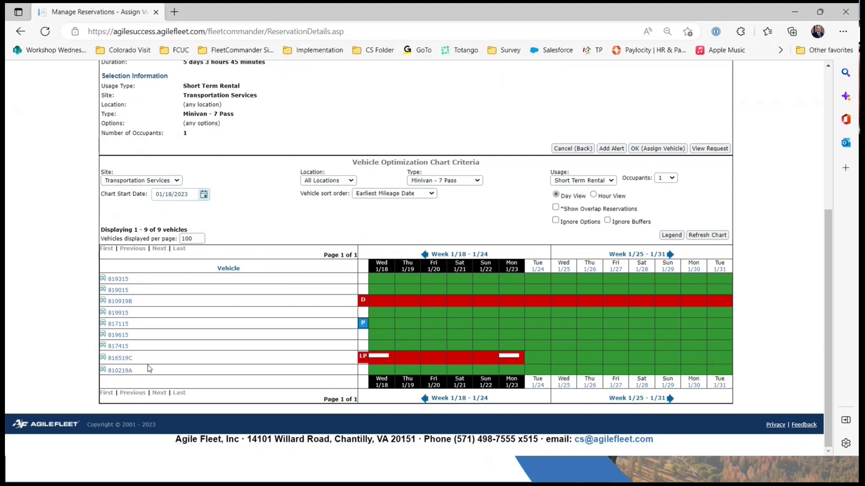
{"action": "left_click", "coordinate": [103, 348]}
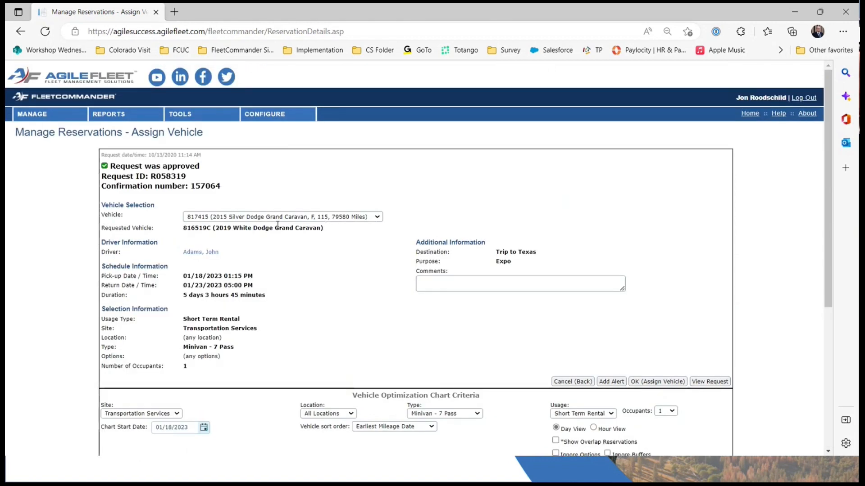
{"action": "scroll", "coordinate": [392, 288], "scroll_direction": "down", "scroll_amount": 3}
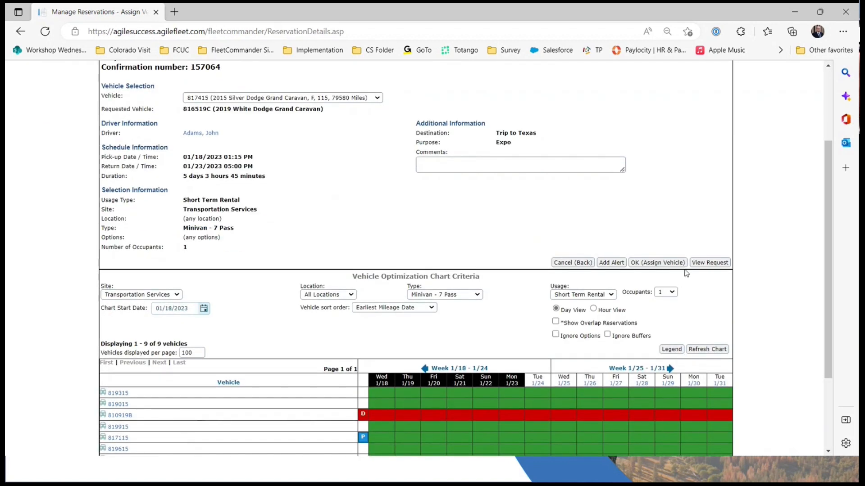
Step: Assign the chosen vehicle 817415 to the reservation and check the departing vehicles on the Vehicle Use dashboard
{"action": "left_click", "coordinate": [672, 263]}
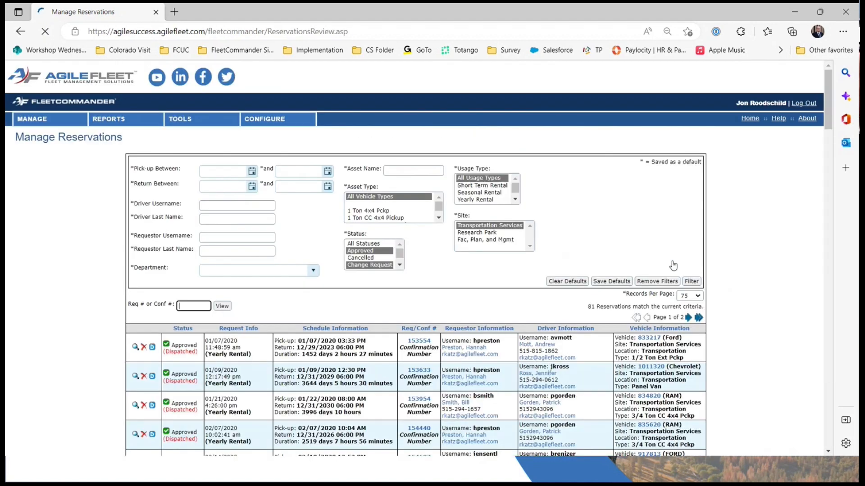
{"action": "left_click", "coordinate": [37, 125]}
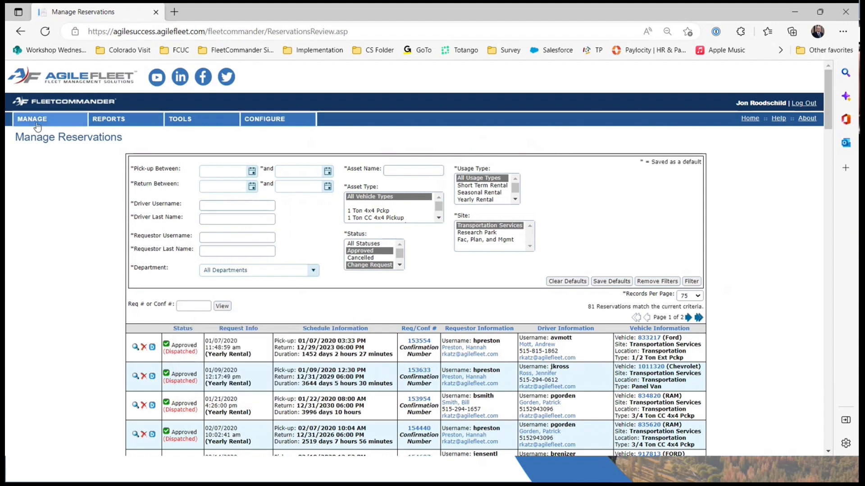
{"action": "left_click", "coordinate": [38, 161]}
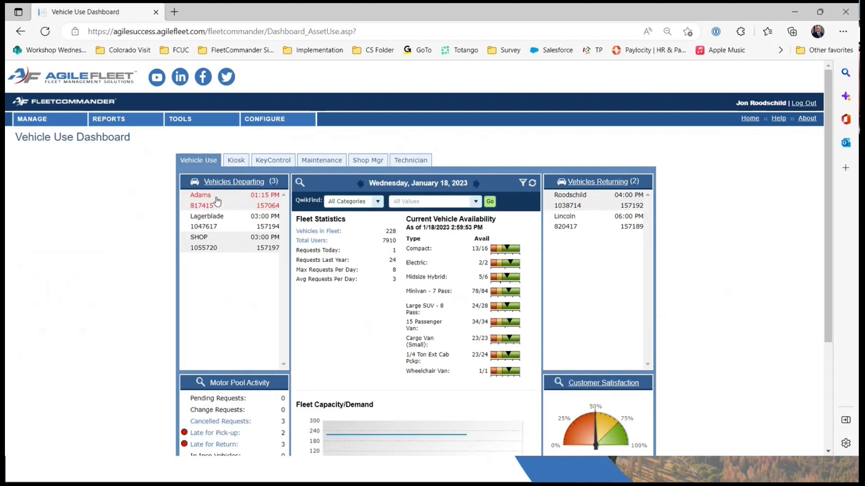
{"action": "mouse_move", "coordinate": [222, 199]}
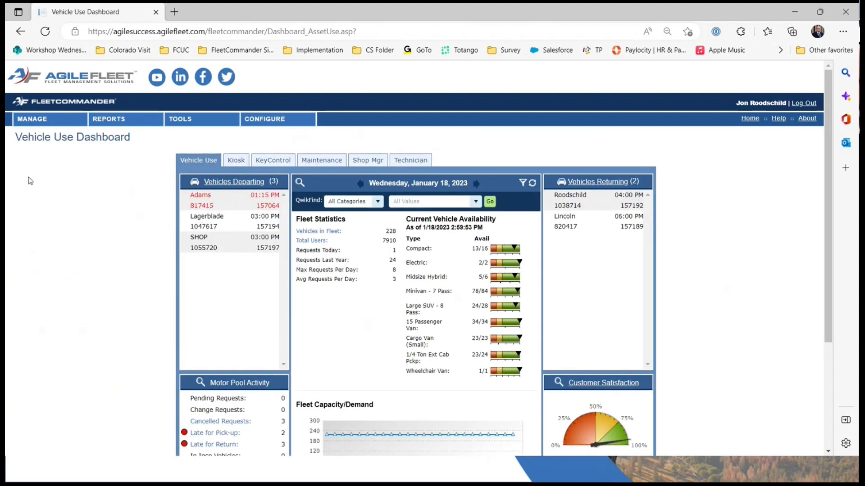
Step: Open the fleet management chart, filter it to the type Minivan - 7 Pass and save the criteria as defaults
{"action": "left_click", "coordinate": [32, 119]}
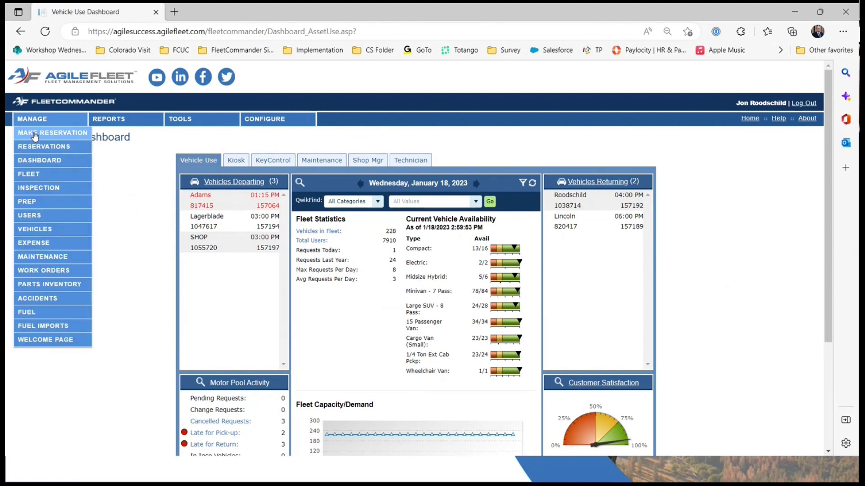
{"action": "left_click", "coordinate": [39, 176]}
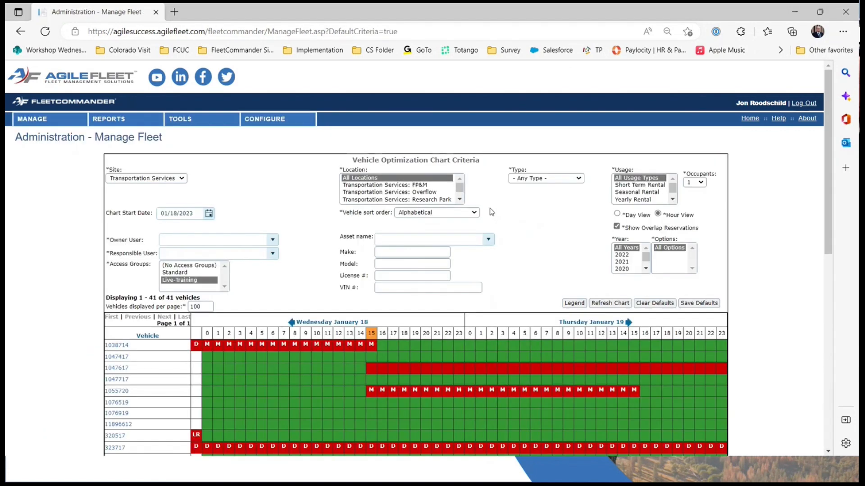
{"action": "left_click", "coordinate": [552, 179]}
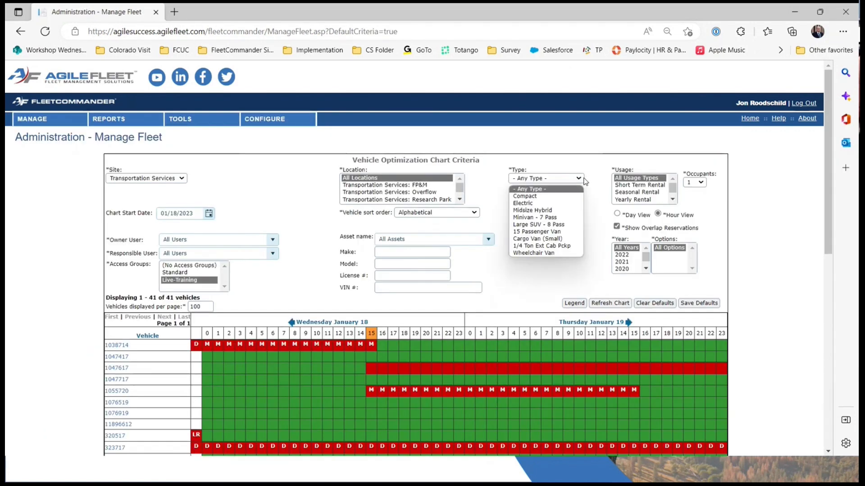
{"action": "left_click", "coordinate": [553, 219]}
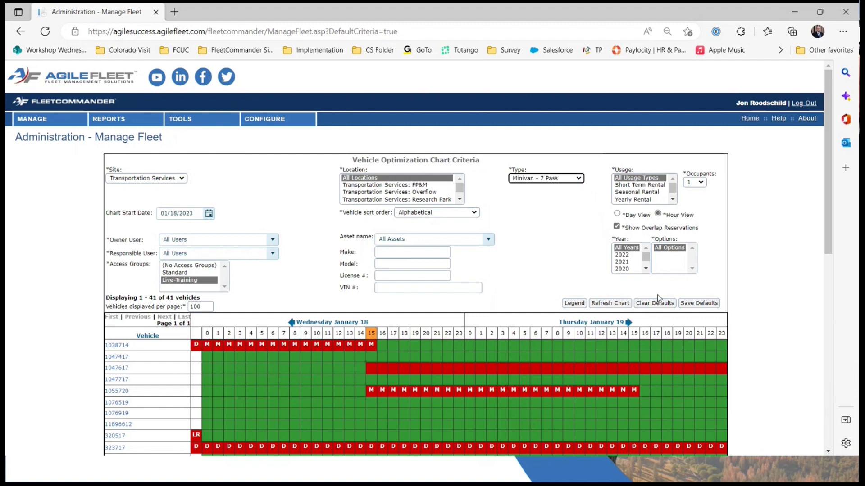
{"action": "left_click", "coordinate": [695, 305]}
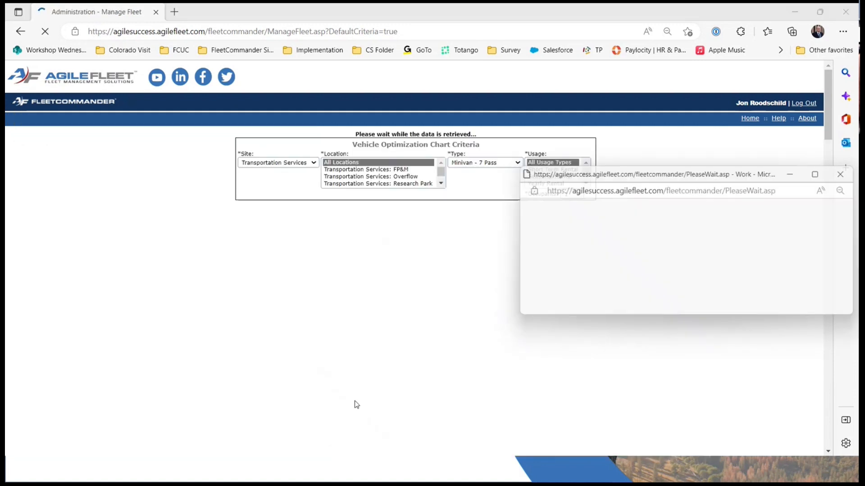
{"action": "scroll", "coordinate": [297, 417], "scroll_direction": "down", "scroll_amount": 2}
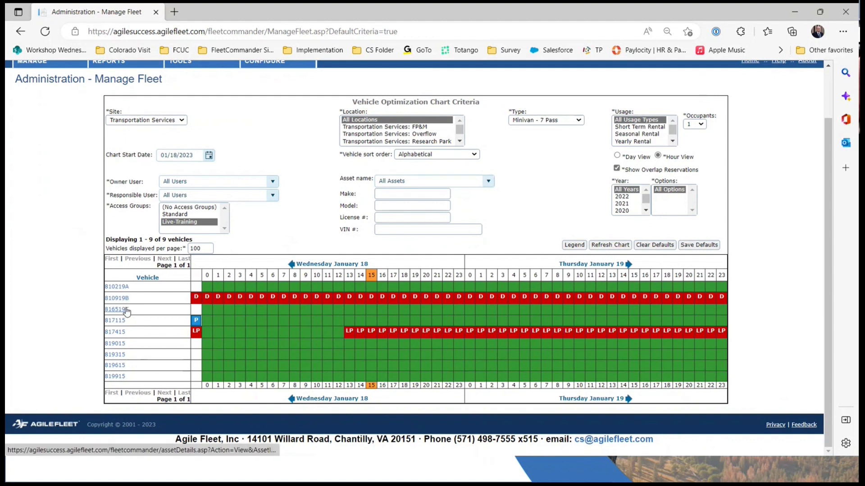
Step: Start a request for vehicle 816519C from its January 18 hour 15 slot with the usage type Maintenance
{"action": "left_click", "coordinate": [373, 316]}
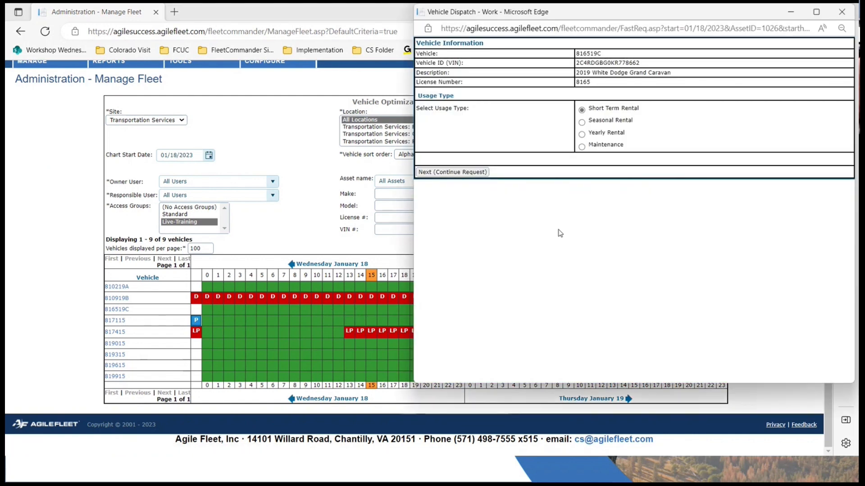
{"action": "left_click", "coordinate": [582, 146]}
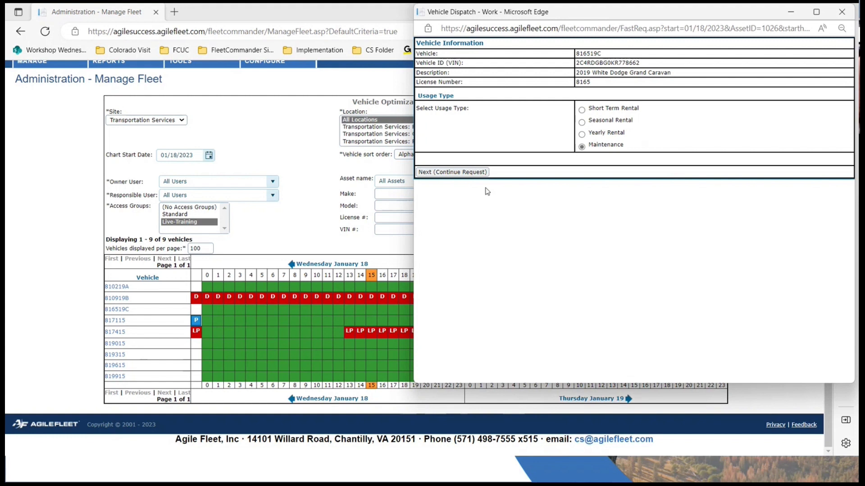
{"action": "left_click", "coordinate": [453, 172]}
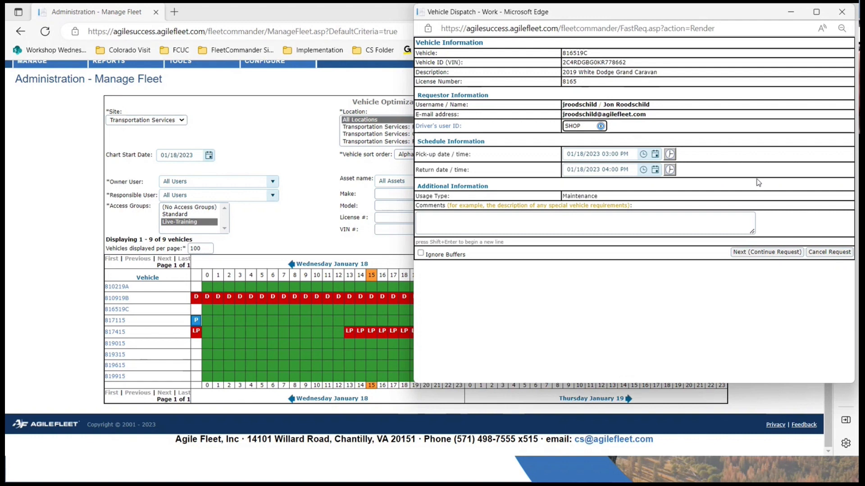
Step: Set the maintenance request's return date to 01/19/2023 and enter the comment "Tire"
{"action": "left_click", "coordinate": [587, 169]}
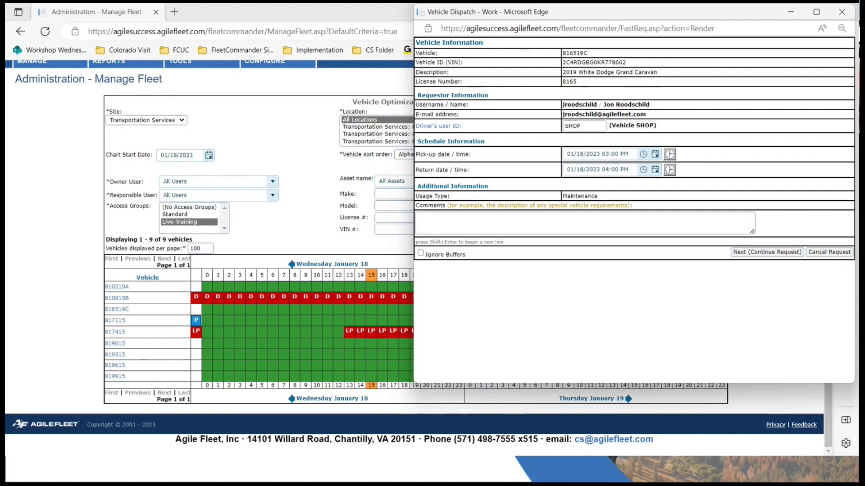
{"action": "key", "text": "BackSpace"}
{"action": "type", "text": "9"}
{"action": "left_click", "coordinate": [580, 225]}
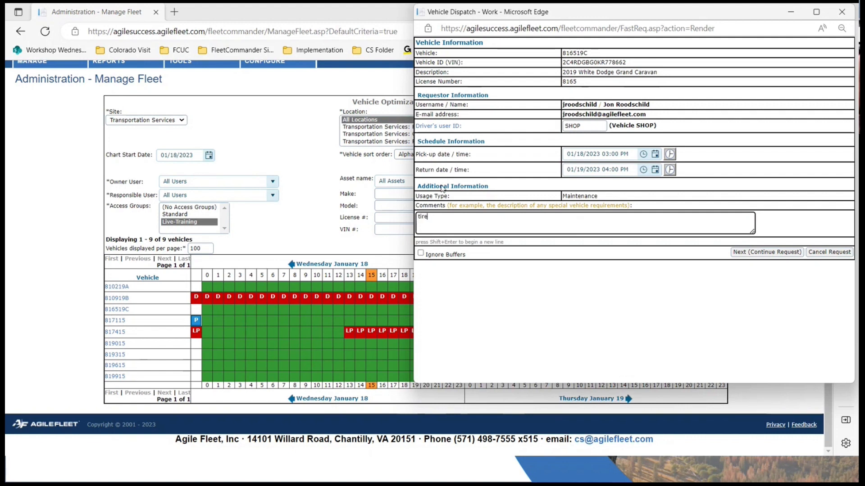
{"action": "left_click_drag", "start_coordinate": [434, 222], "coordinate": [391, 214]}
{"action": "type", "text": "Tire"}
{"action": "left_click", "coordinate": [608, 272]}
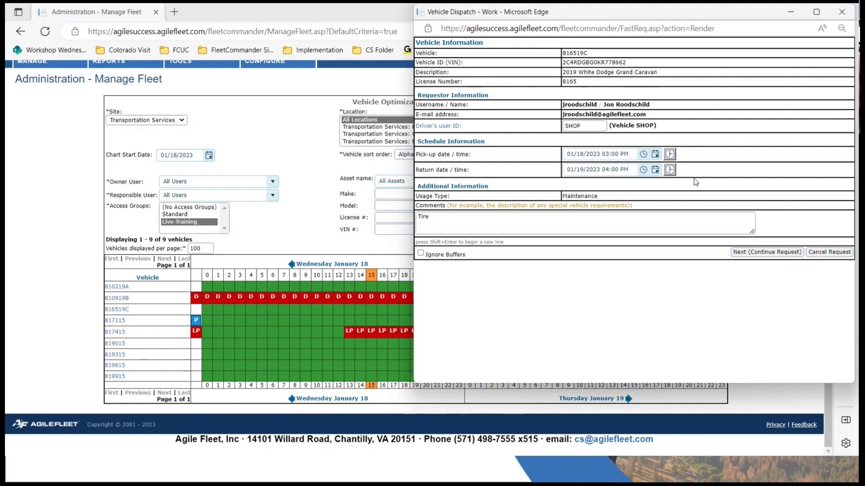
Step: Submit the maintenance request and the dispatch of vehicle 816519C, and reload the fleet chart to check its row
{"action": "left_click", "coordinate": [766, 252]}
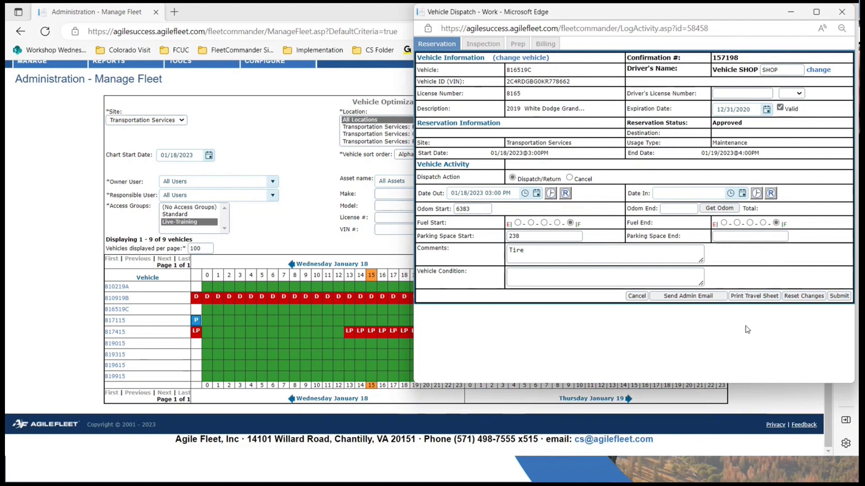
{"action": "left_click", "coordinate": [839, 296]}
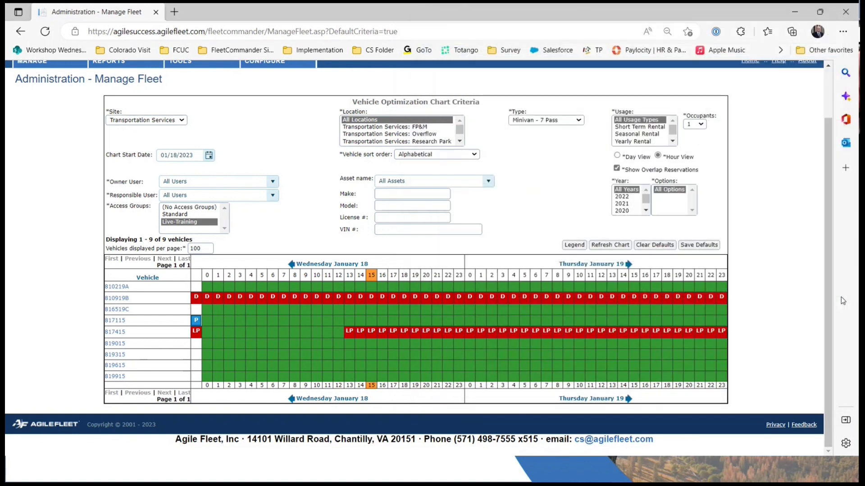
{"action": "left_click", "coordinate": [49, 35]}
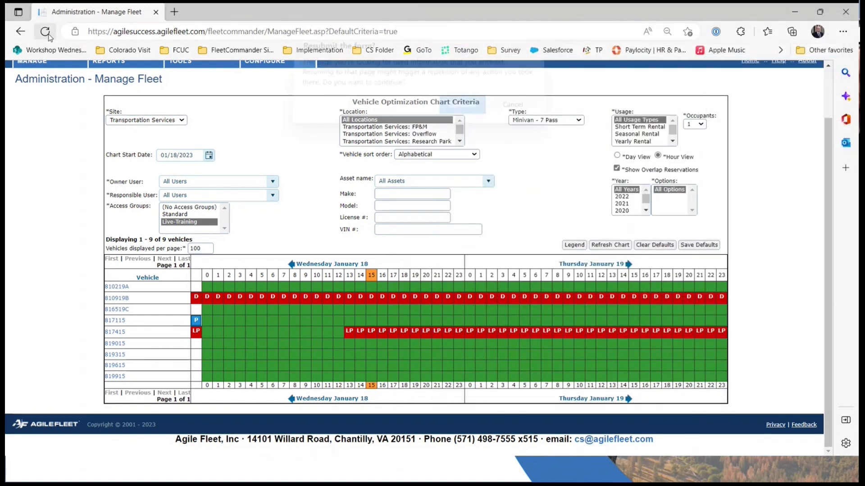
{"action": "left_click", "coordinate": [460, 111]}
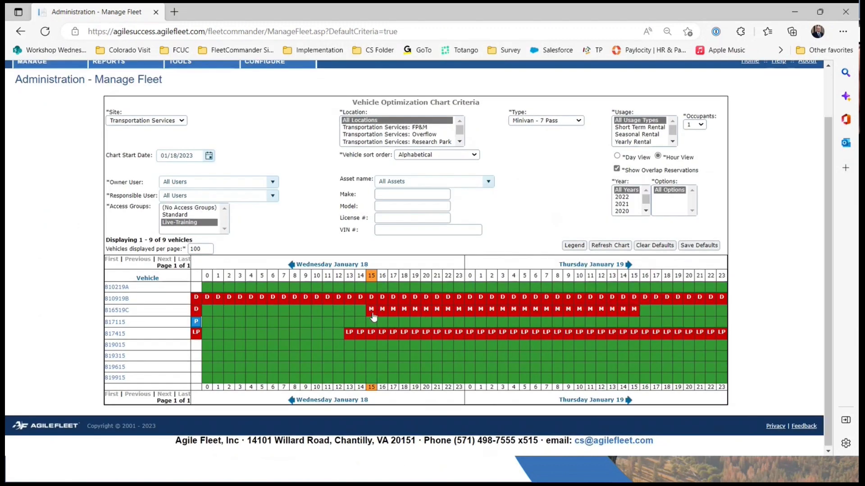
{"action": "mouse_move", "coordinate": [373, 316]}
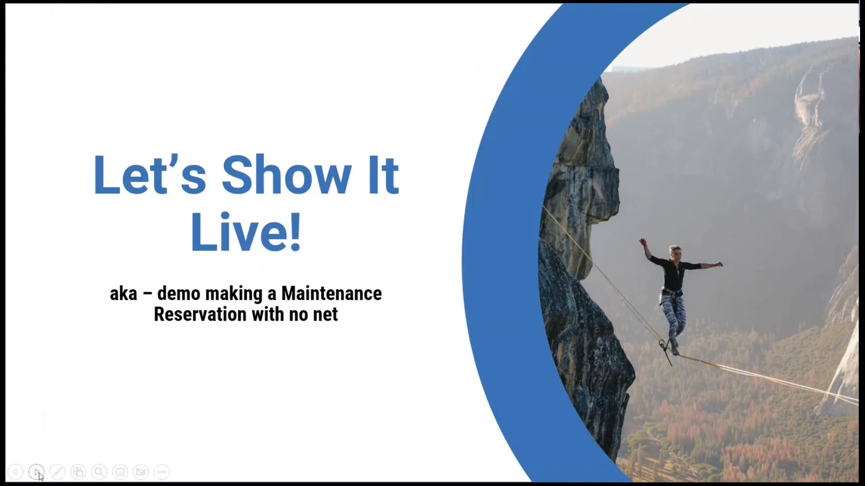
{"action": "left_click", "coordinate": [36, 472]}
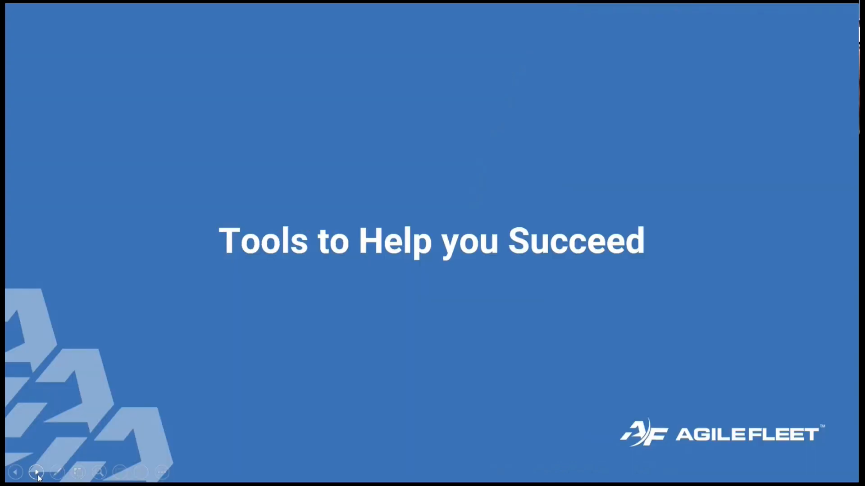